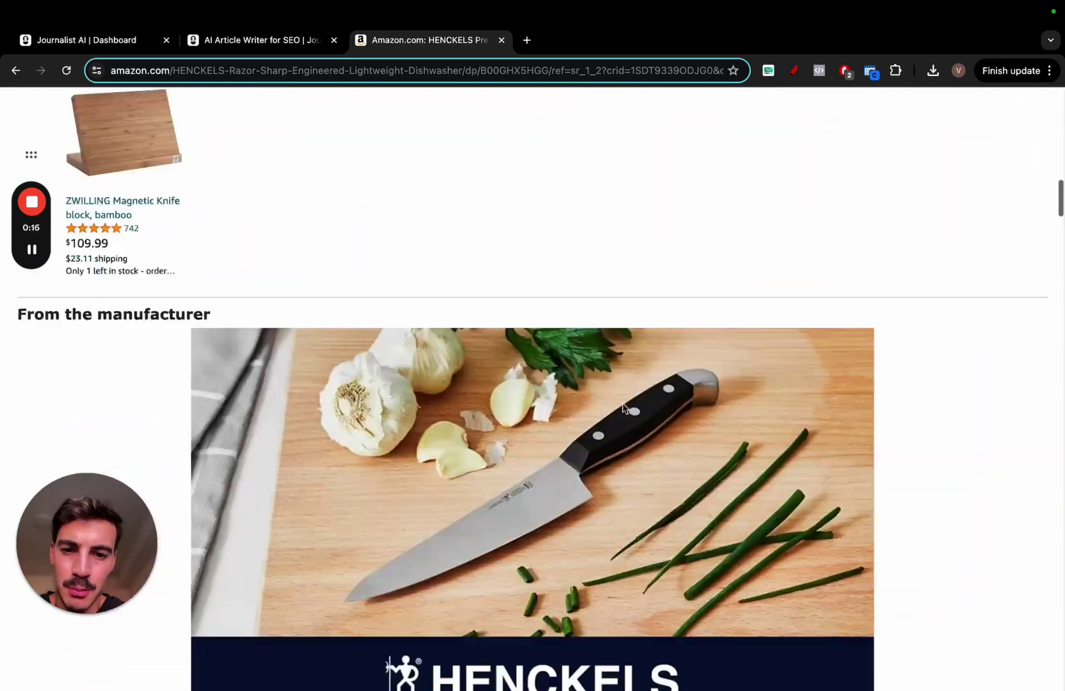
# Look over the HENCKELS knife set's Amazon page, switch to Journalist AI and read the review article generated for it
pyautogui.scroll(15, 622, 402)
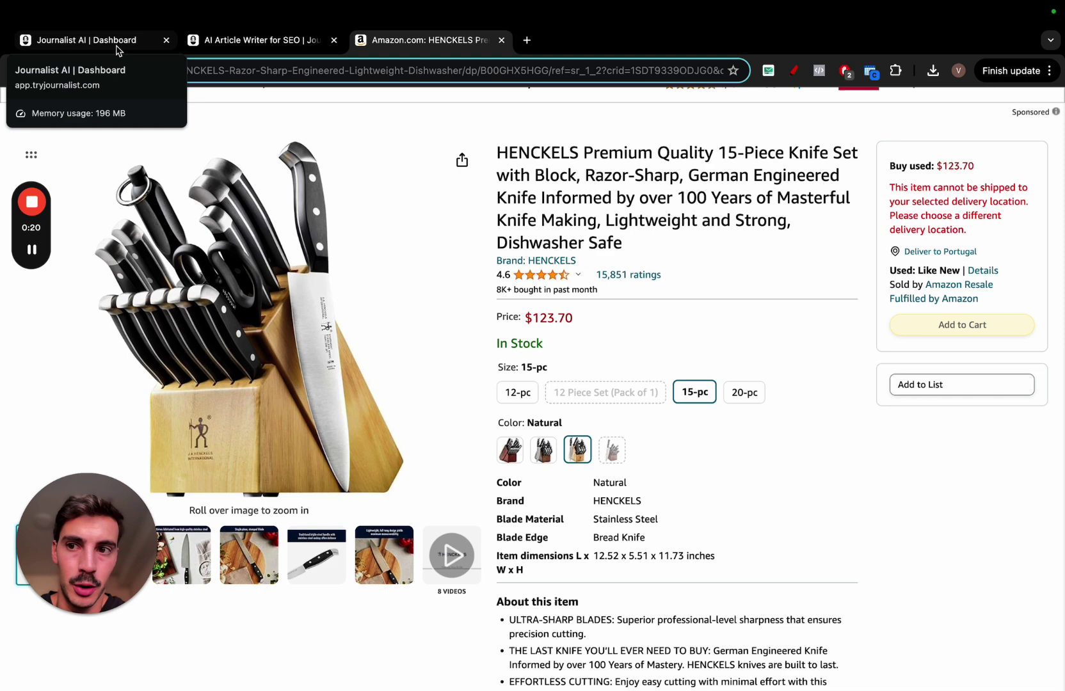
pyautogui.click(117, 44)
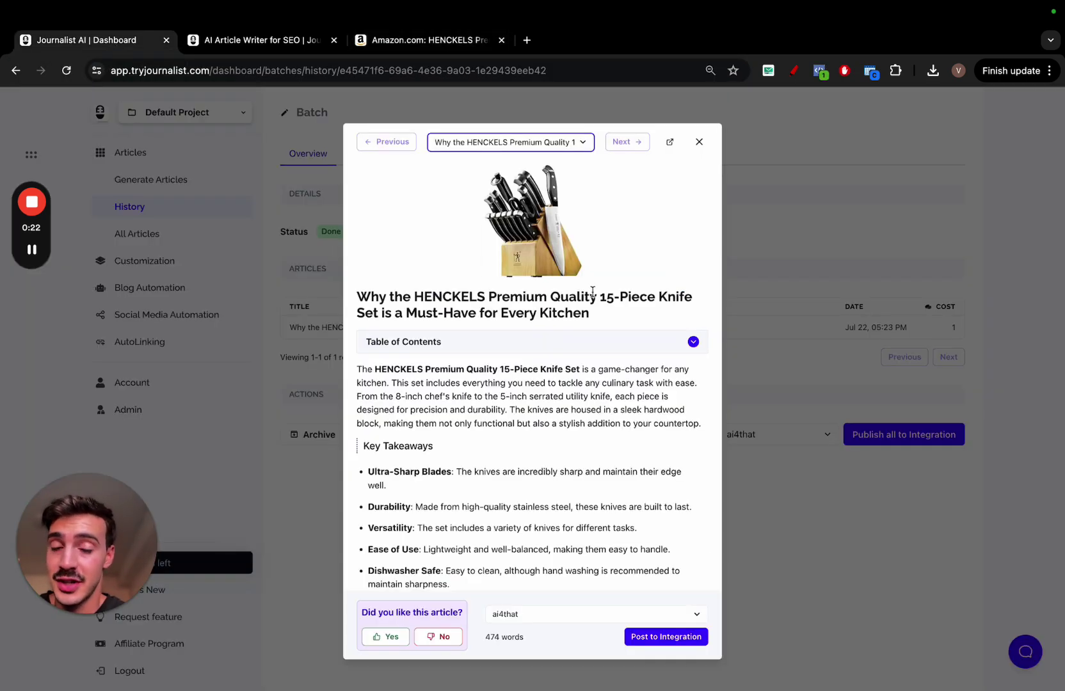
pyautogui.scroll(-15, 645, 267)
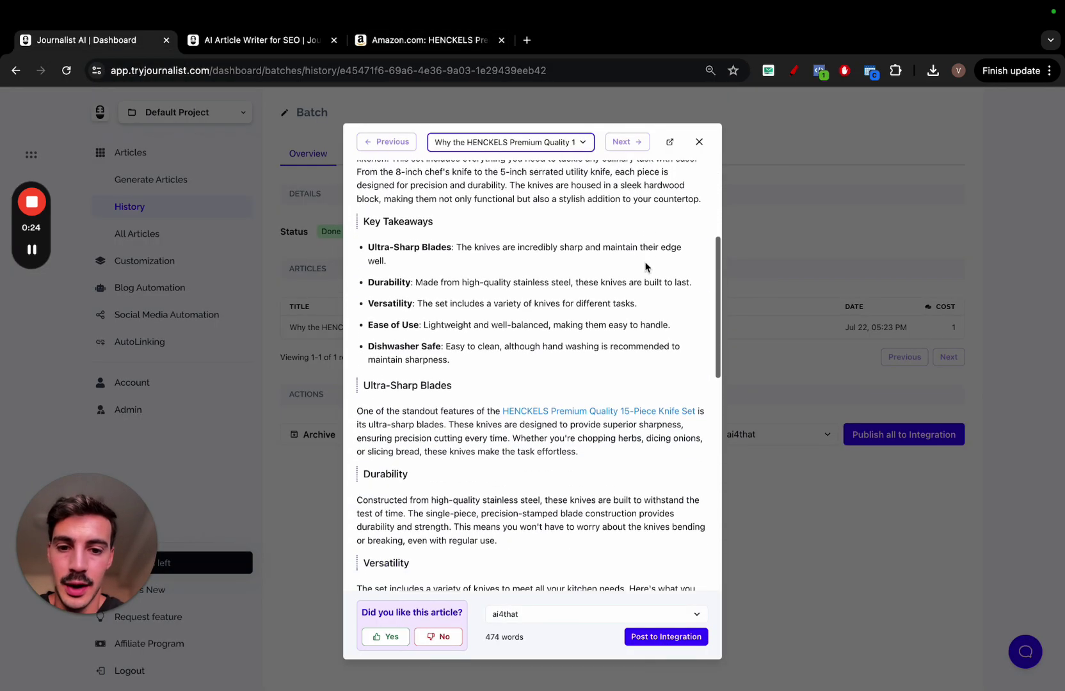
pyautogui.scroll(-2, 645, 267)
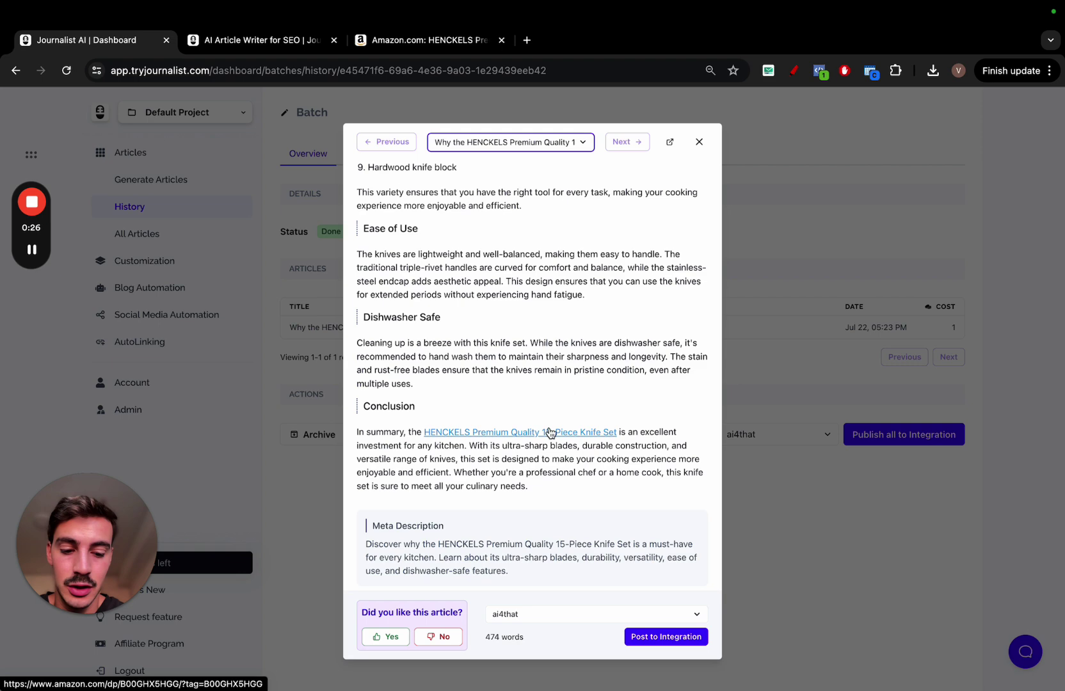
# Follow the product link in the article's conclusion to view its Amazon page, and return to the article's beginning in Journalist AI
pyautogui.click(550, 432)
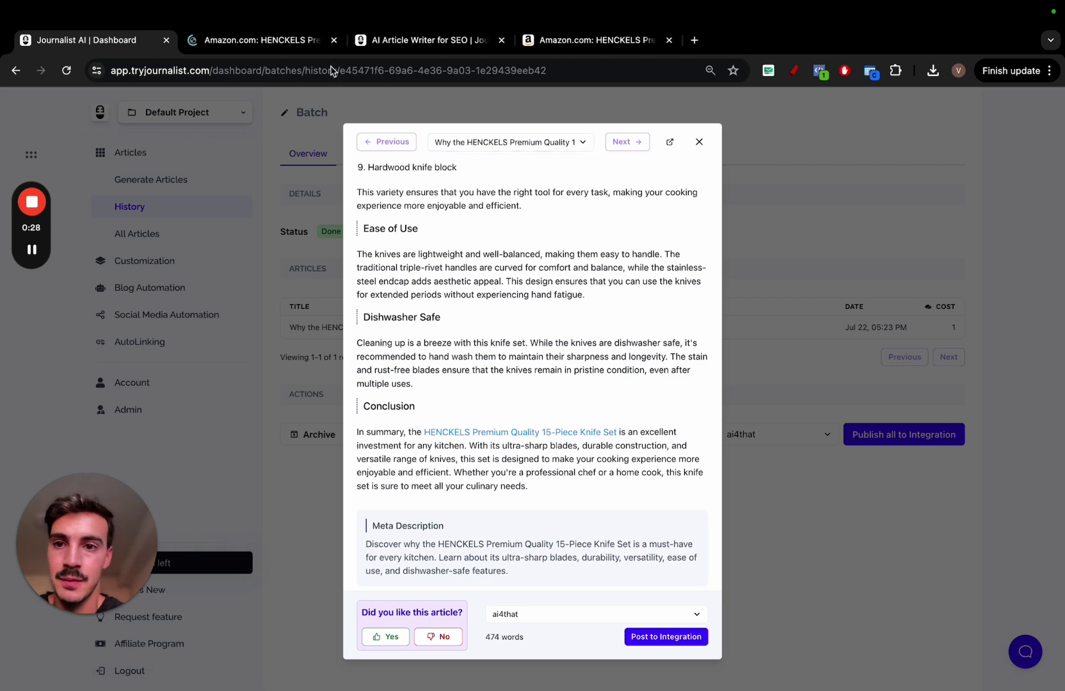
pyautogui.click(285, 43)
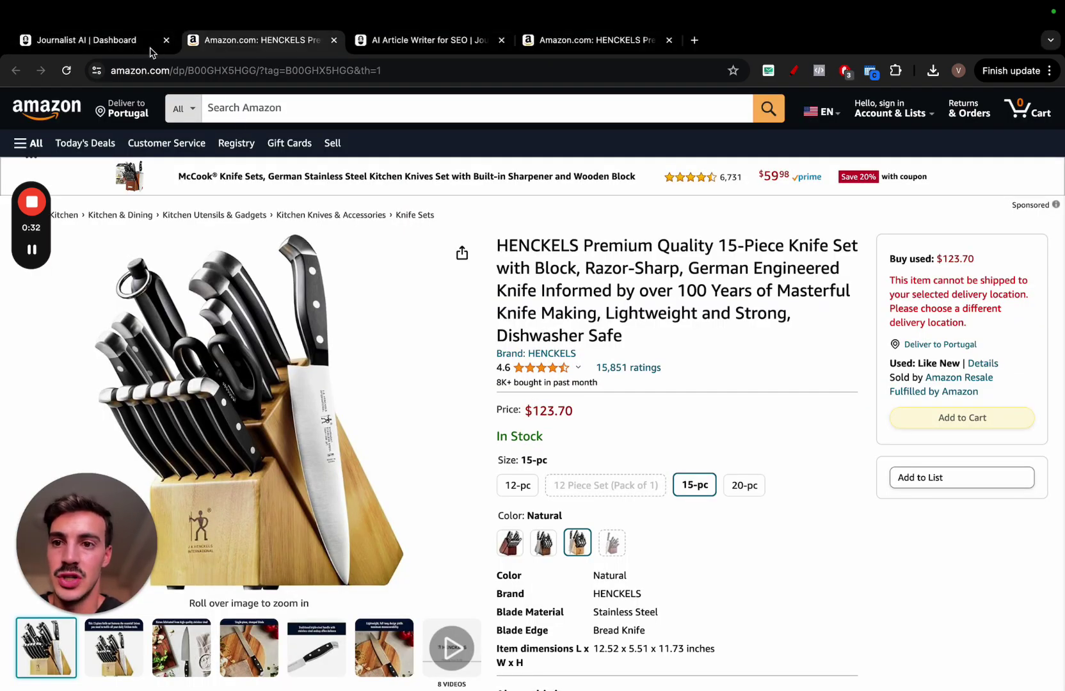
pyautogui.click(149, 46)
pyautogui.scroll(20, 545, 342)
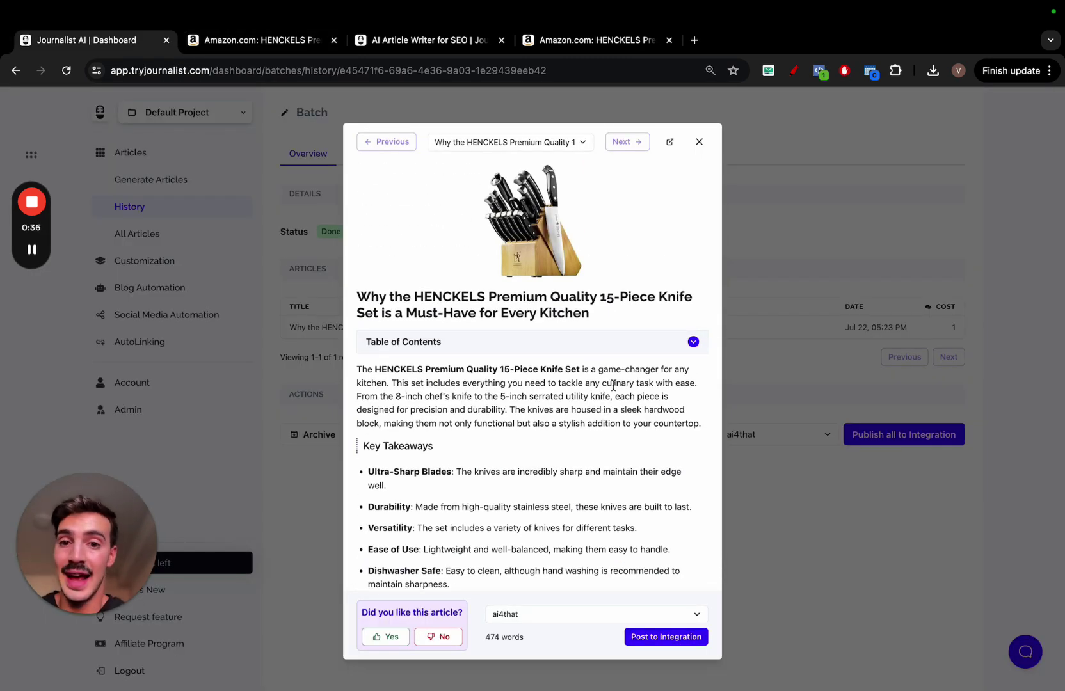
pyautogui.click(616, 356)
pyautogui.click(619, 355)
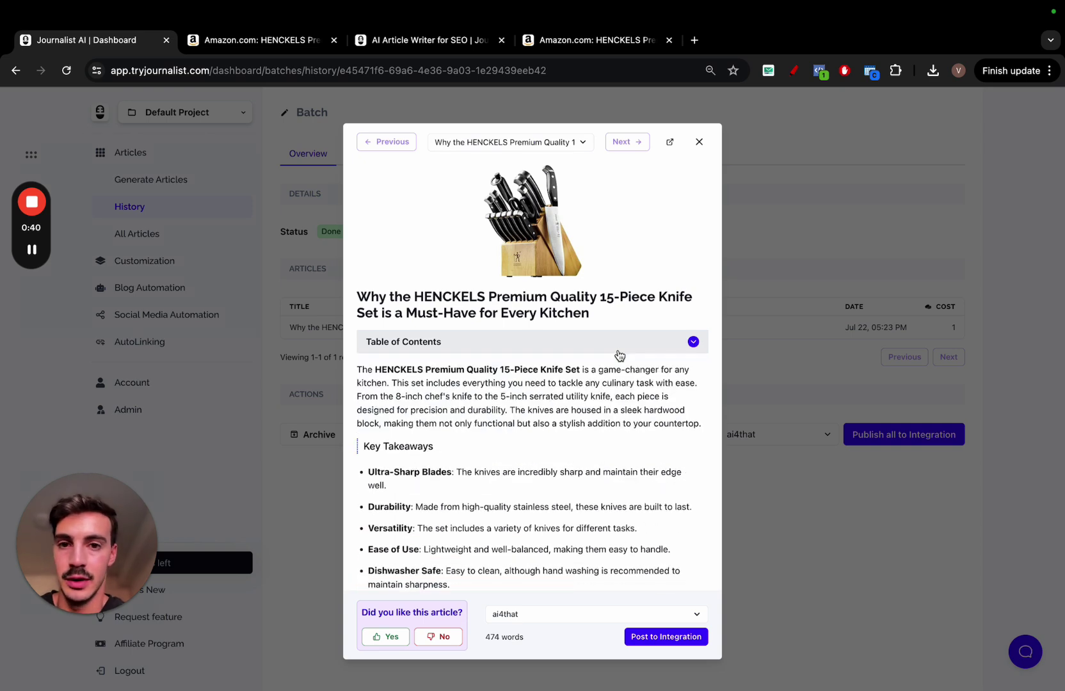
# Open article generation in the Journalist AI dashboard from its homepage and set the article type to Amazon Single Product Review
pyautogui.click(422, 48)
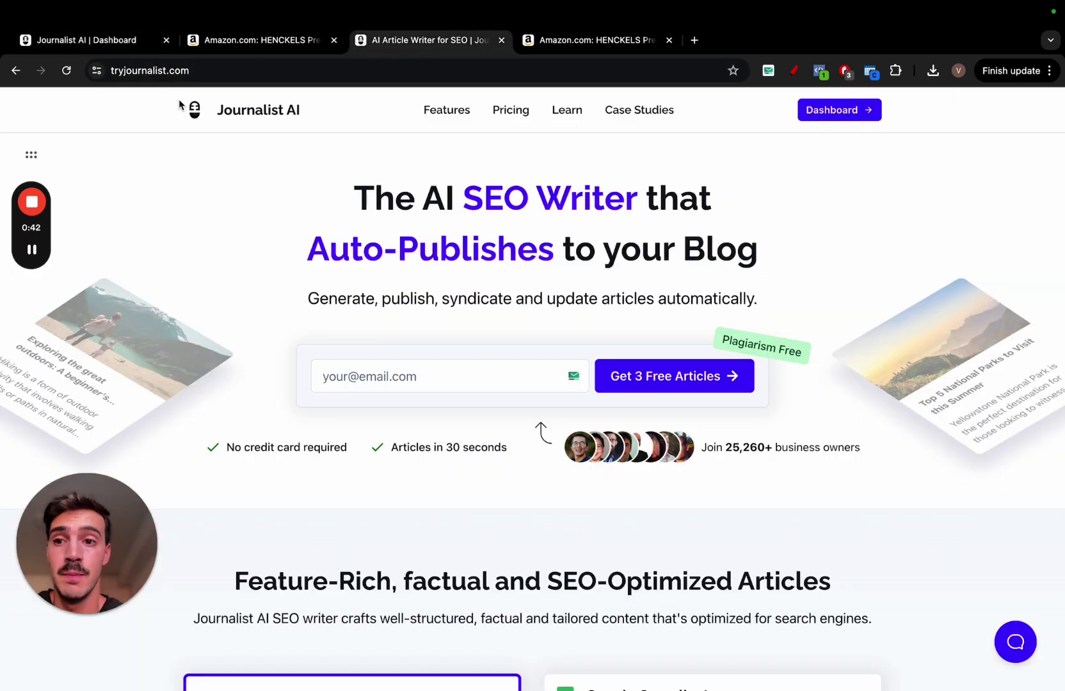
pyautogui.click(821, 115)
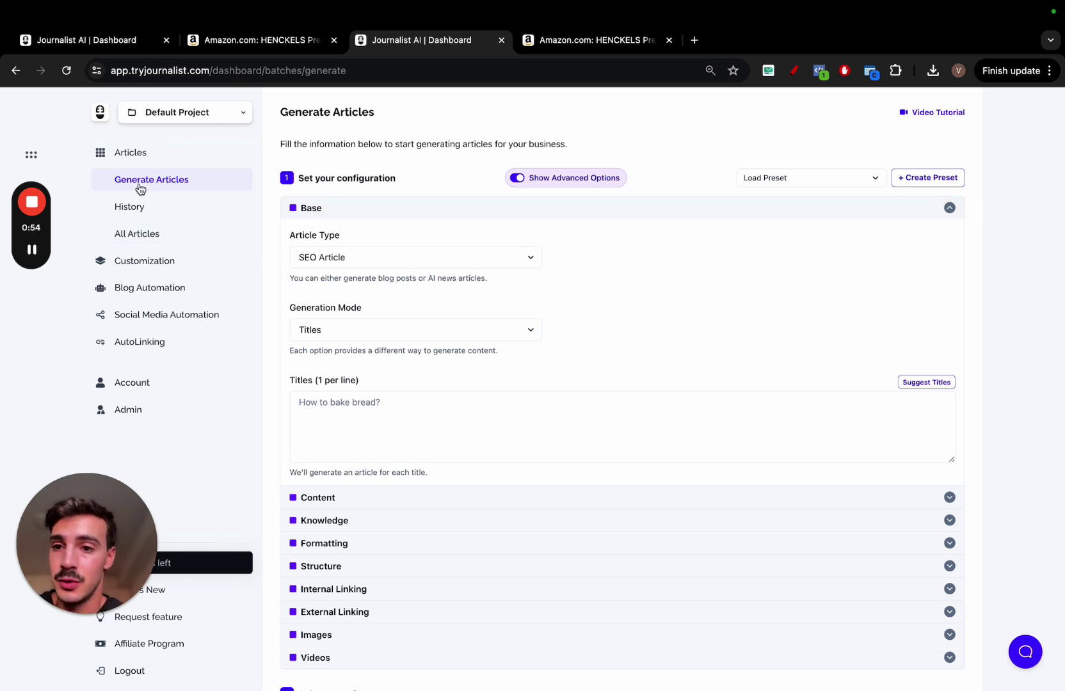
pyautogui.click(304, 257)
pyautogui.click(323, 264)
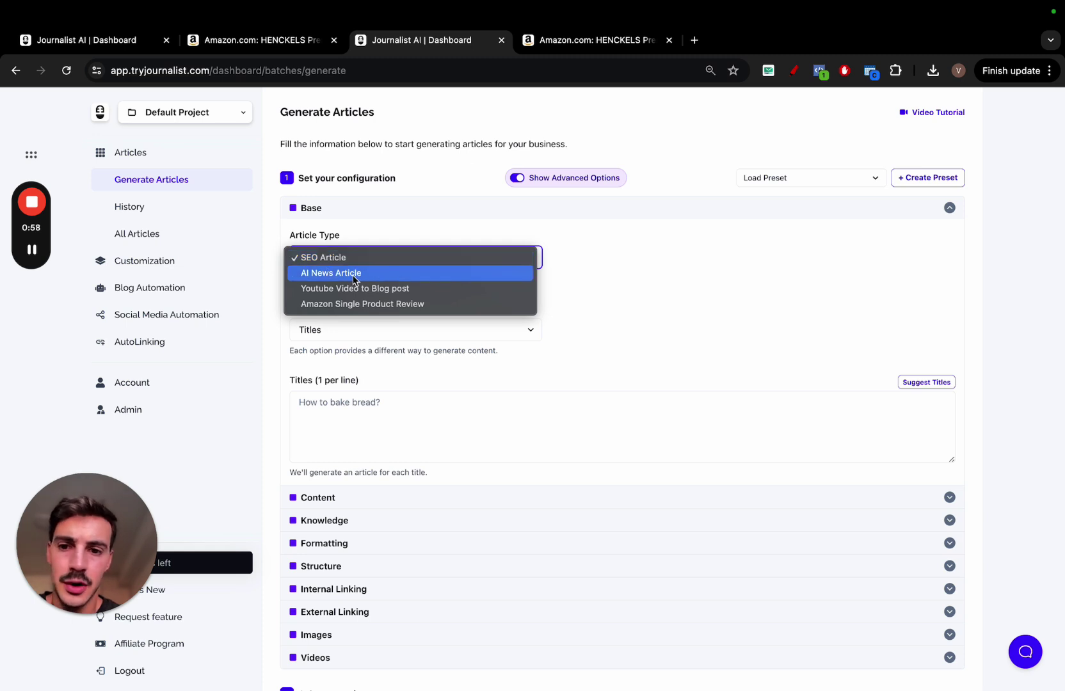
pyautogui.click(418, 304)
# Switch to Amazon, search for "dog bed" and open the orthopedic dog bed for large dogs by OhGeni
pyautogui.click(271, 44)
pyautogui.click(297, 107)
pyautogui.write('dog')
pyautogui.press('Return')
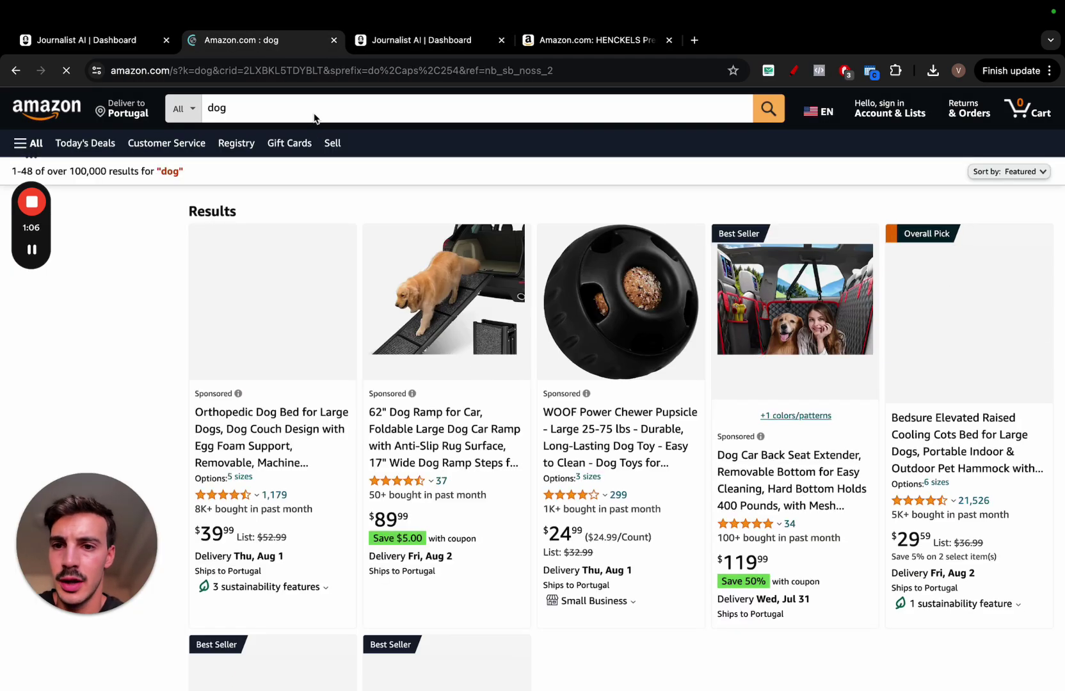
pyautogui.click(311, 108)
pyautogui.write('bed')
pyautogui.press('Return')
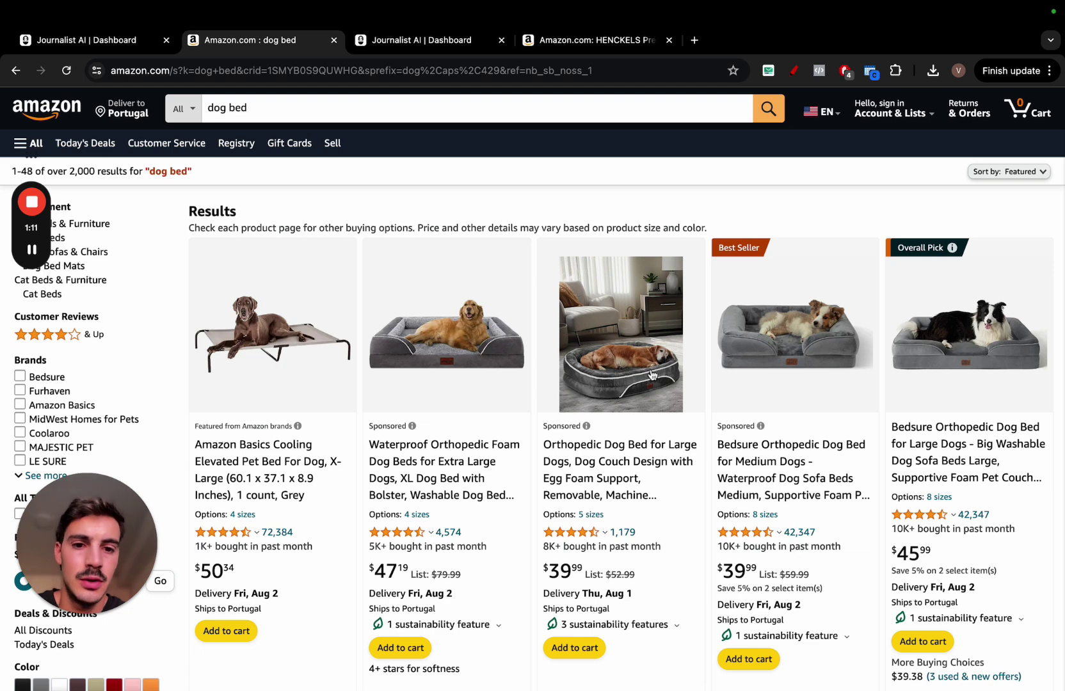
pyautogui.click(652, 375)
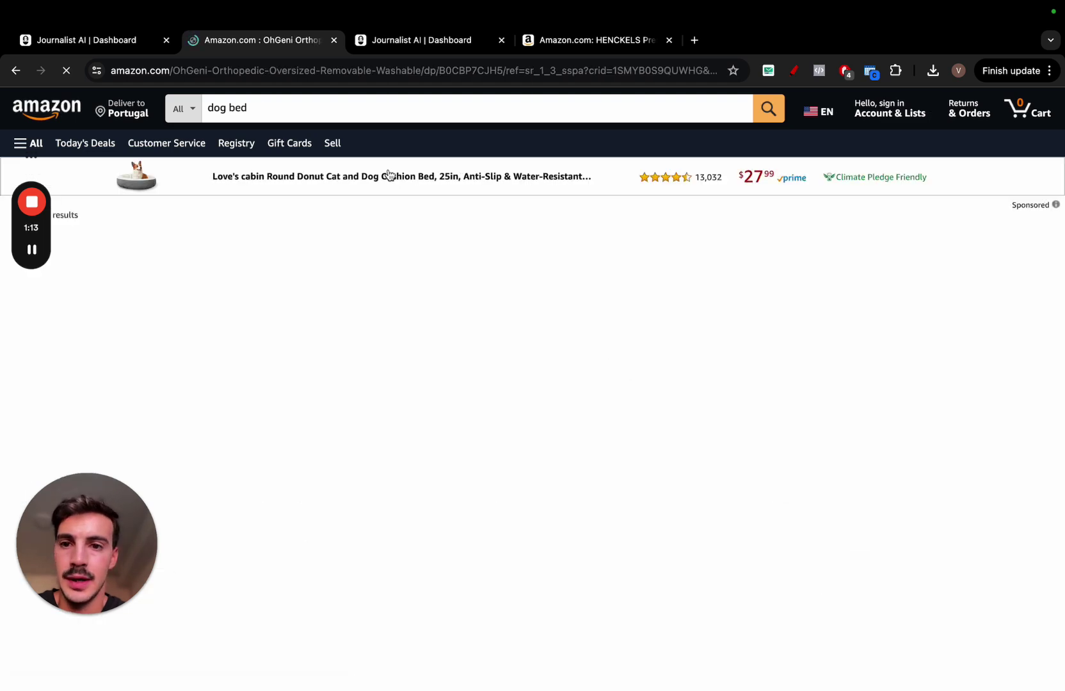
# Copy the dog bed's page address and paste it as the Amazon product URL in Journalist AI
pyautogui.click(463, 70)
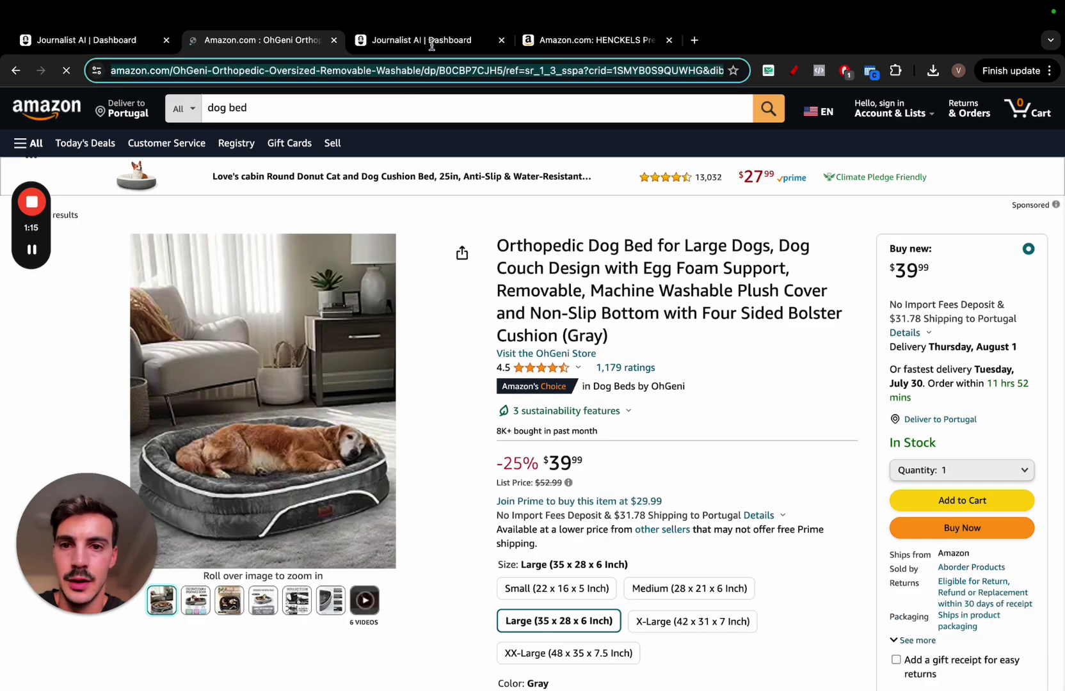
pyautogui.click(431, 43)
pyautogui.click(382, 328)
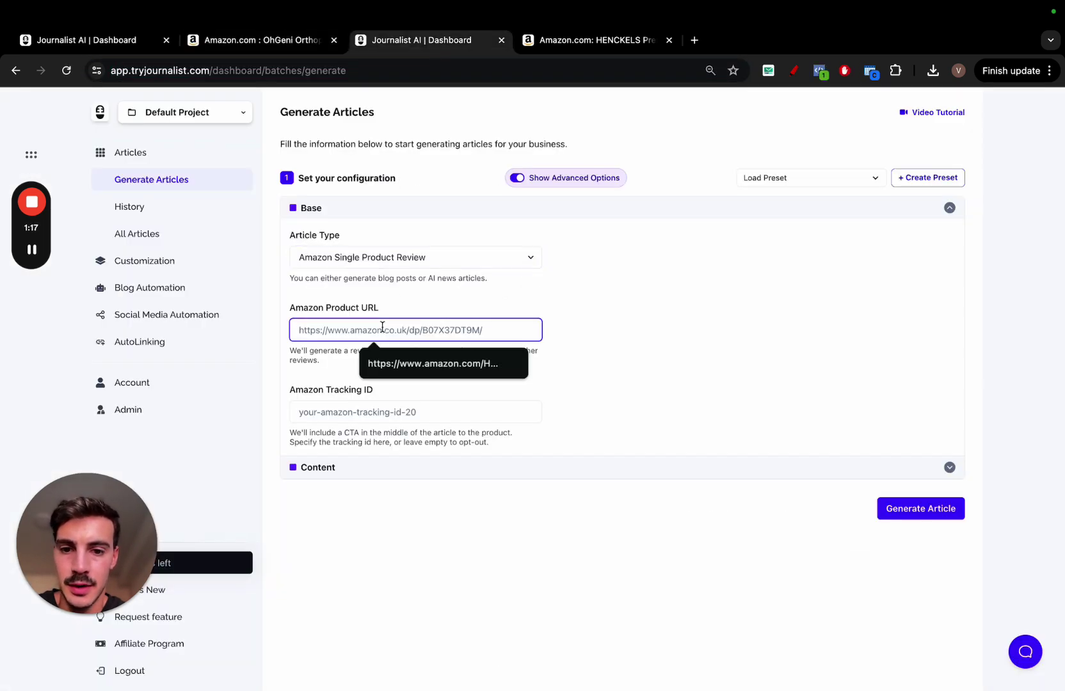
pyautogui.press('super+v')
pyautogui.keyDown('shift'); pyautogui.click(371, 330); pyautogui.keyUp('shift')
pyautogui.press('BackSpace')
pyautogui.keyDown('shift'); pyautogui.click(340, 330); pyautogui.keyUp('shift')
pyautogui.press('BackSpace')
pyautogui.press('super+z')
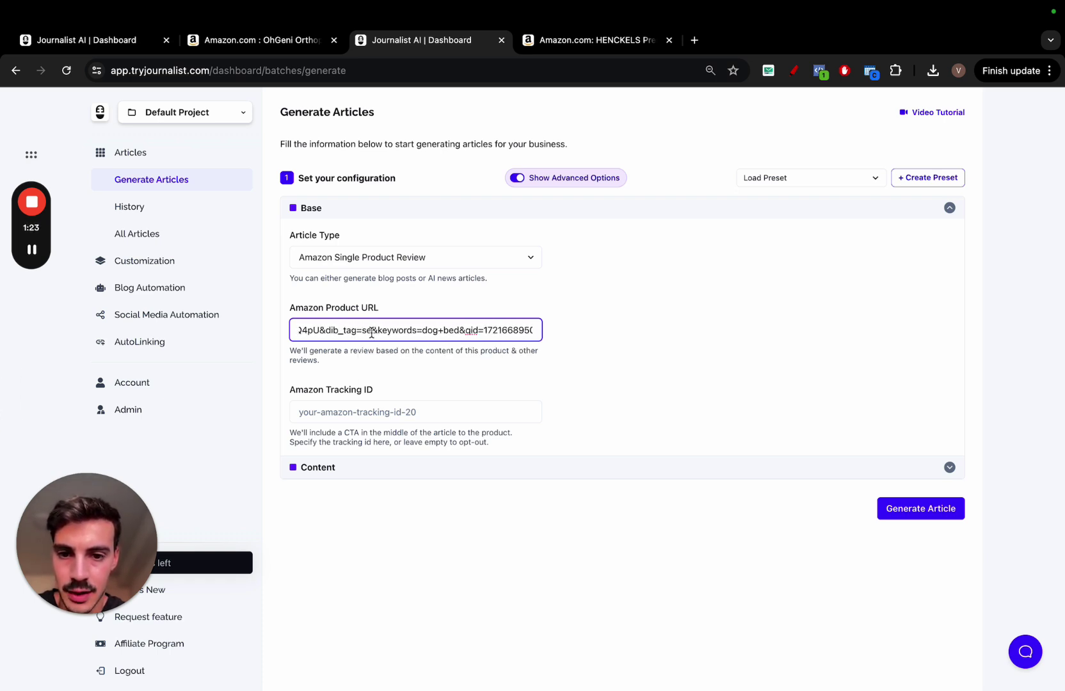
pyautogui.keyDown('shift'); pyautogui.click(371, 330); pyautogui.keyUp('shift')
pyautogui.press('BackSpace')
pyautogui.hscroll(-10, 427, 332)
pyautogui.hscroll(5, 427, 333)
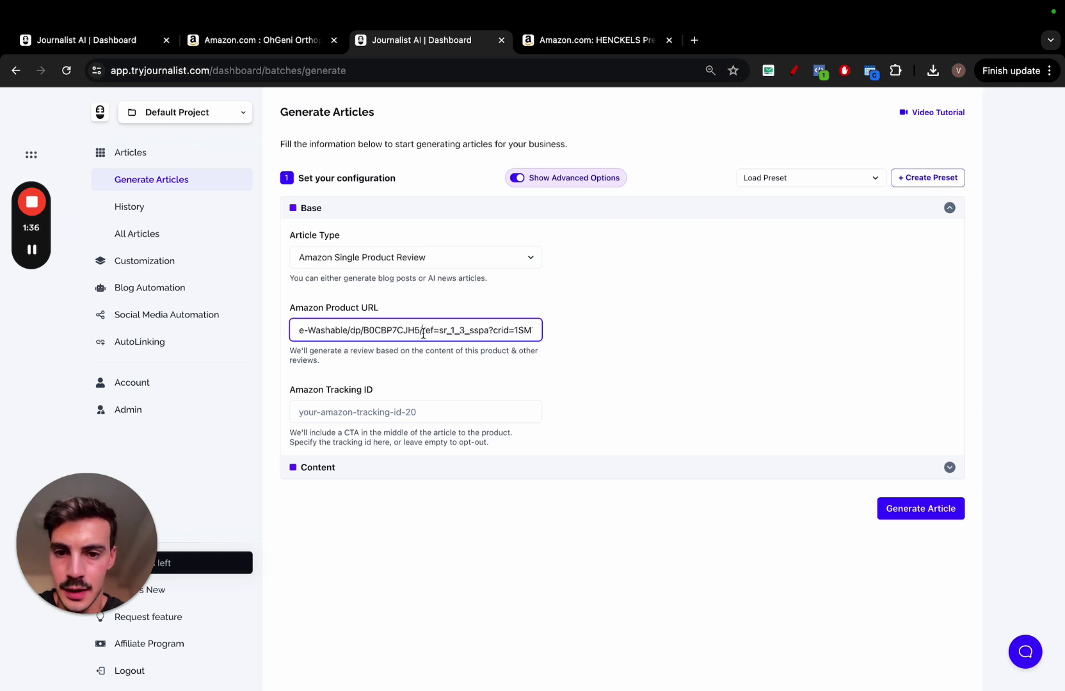
pyautogui.click(423, 330)
pyautogui.press('super+shift+Right')
pyautogui.press('BackSpace')
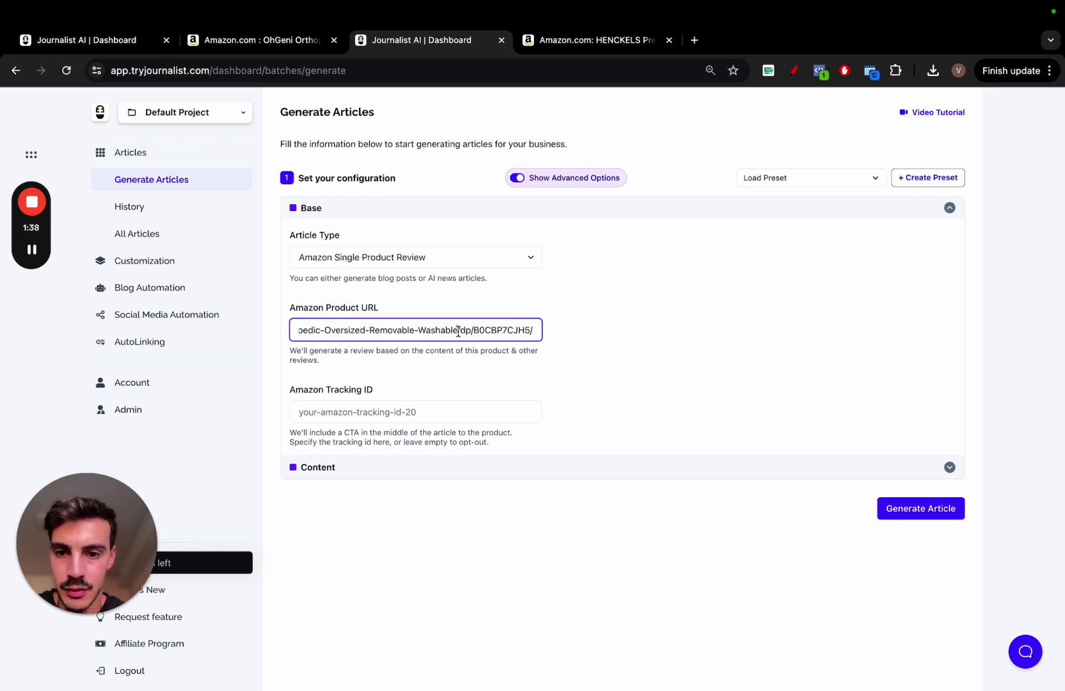
pyautogui.hscroll(-10, 442, 330)
pyautogui.moveTo(407, 331); pyautogui.dragTo(541, 331)
pyautogui.press('BackSpace')
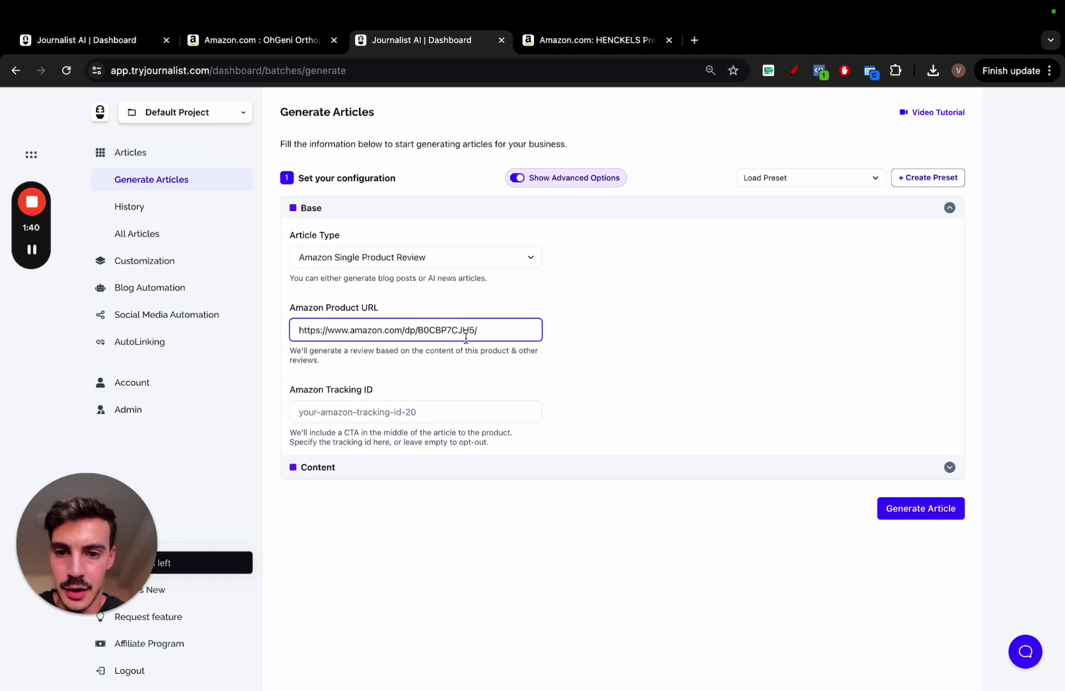
pyautogui.click(557, 330)
pyautogui.tripleClick(506, 325)
pyautogui.click(578, 336)
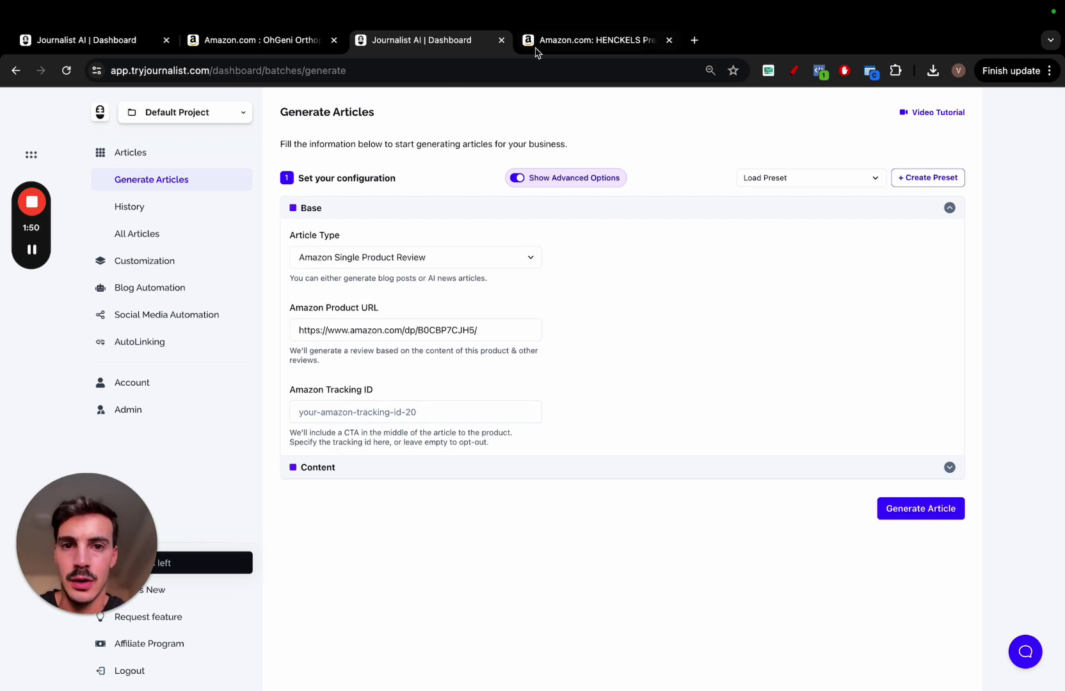
# Copy the ASIN B00GHX5HGG from the HENCKELS Amazon page and paste it as the Amazon tracking ID in Journalist AI
pyautogui.click(538, 42)
pyautogui.scroll(-20, 383, 330)
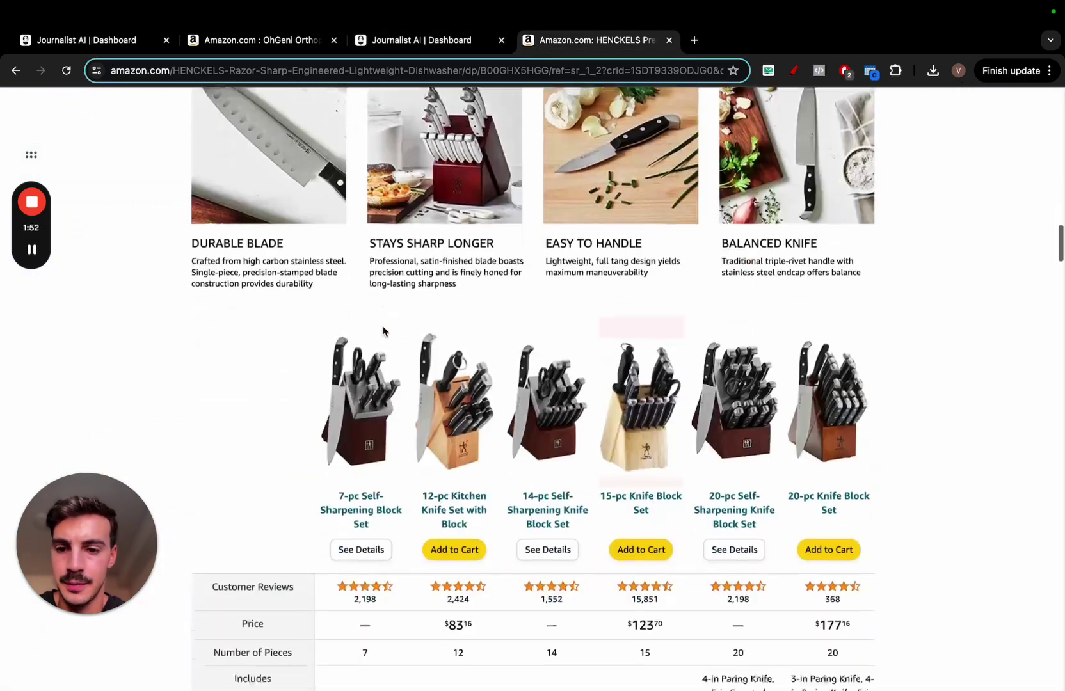
pyautogui.scroll(-8, 383, 330)
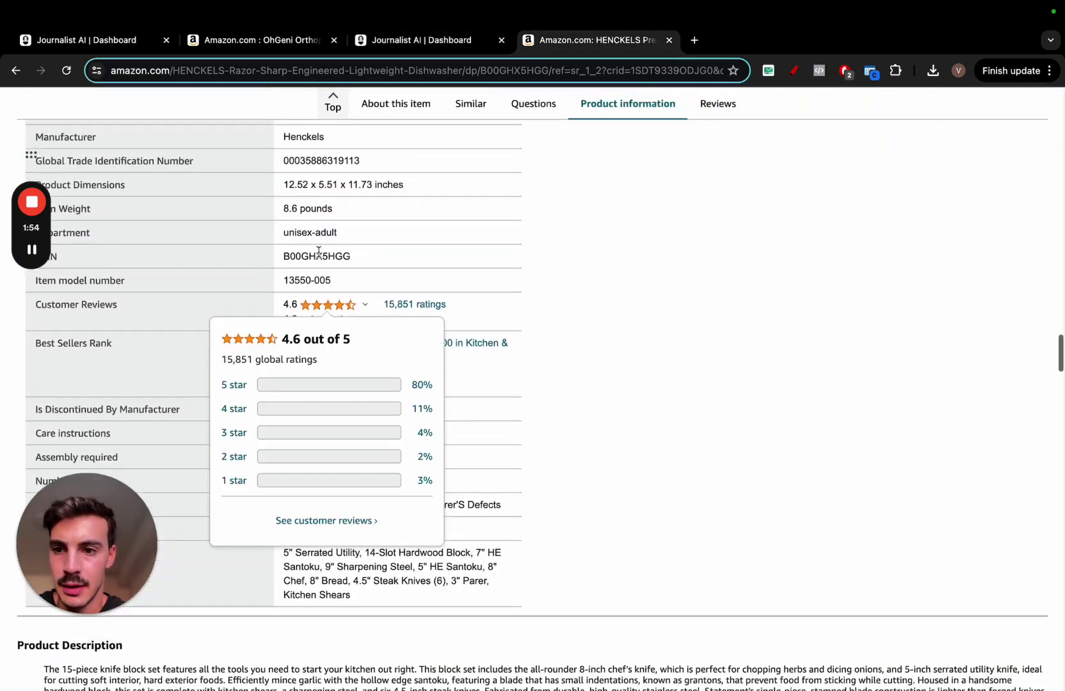
pyautogui.doubleClick(315, 257)
pyautogui.press('super+c')
pyautogui.click(412, 42)
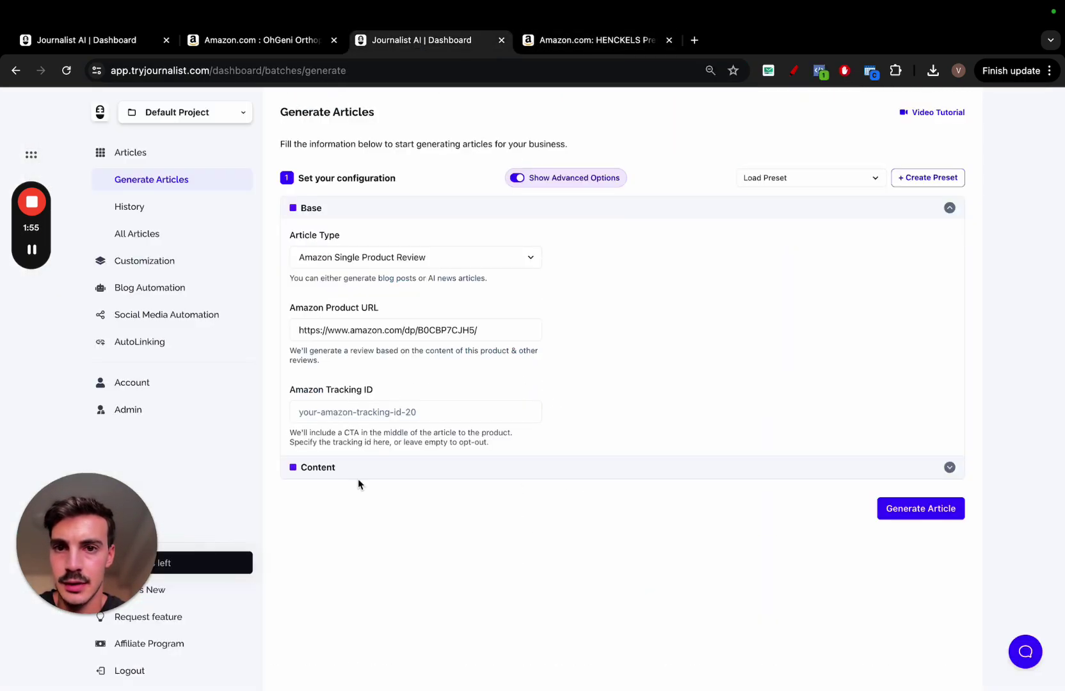
pyautogui.click(376, 417)
pyautogui.press('super+v')
# Review the content language choices, keep English (American), and generate the article
pyautogui.click(588, 461)
pyautogui.click(498, 515)
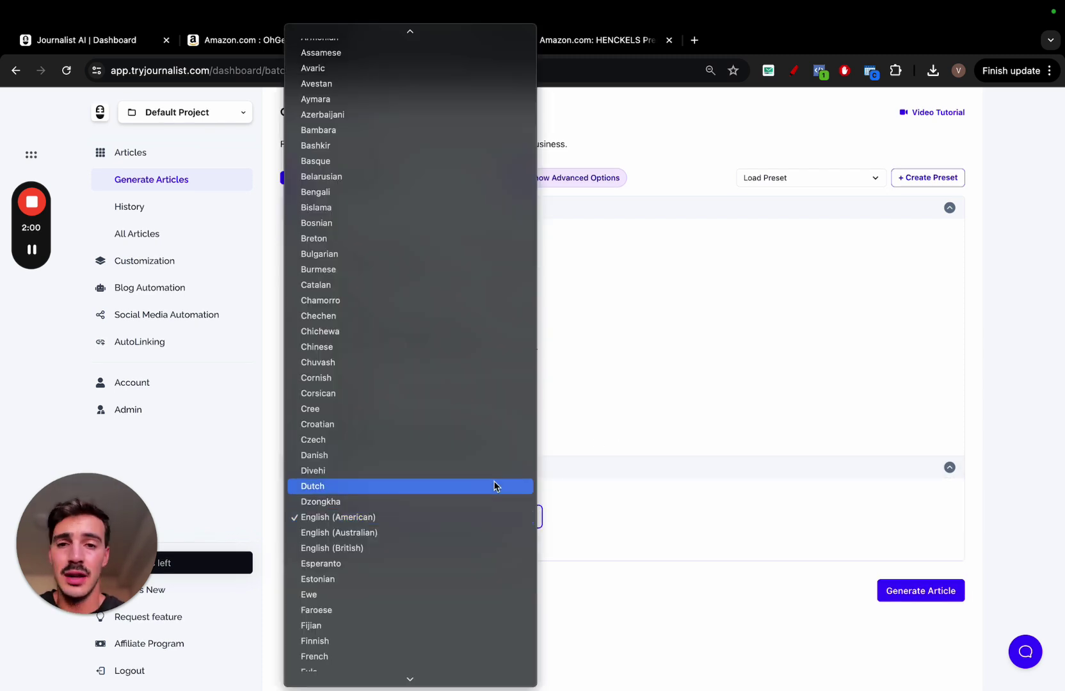
pyautogui.scroll(3, 470, 283)
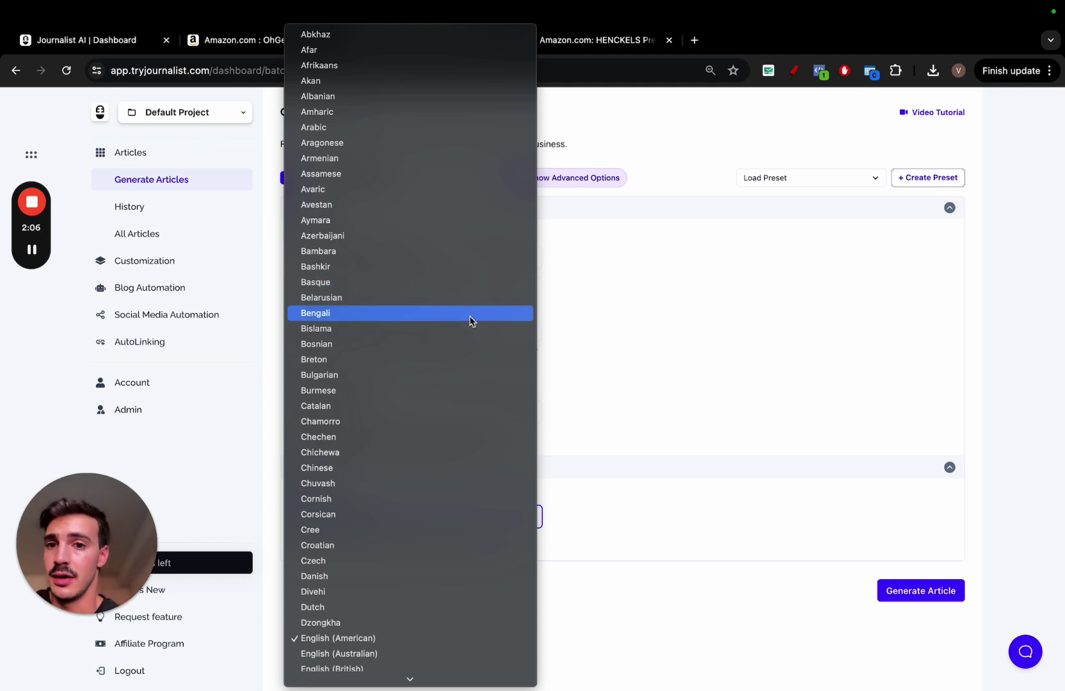
pyautogui.click(636, 427)
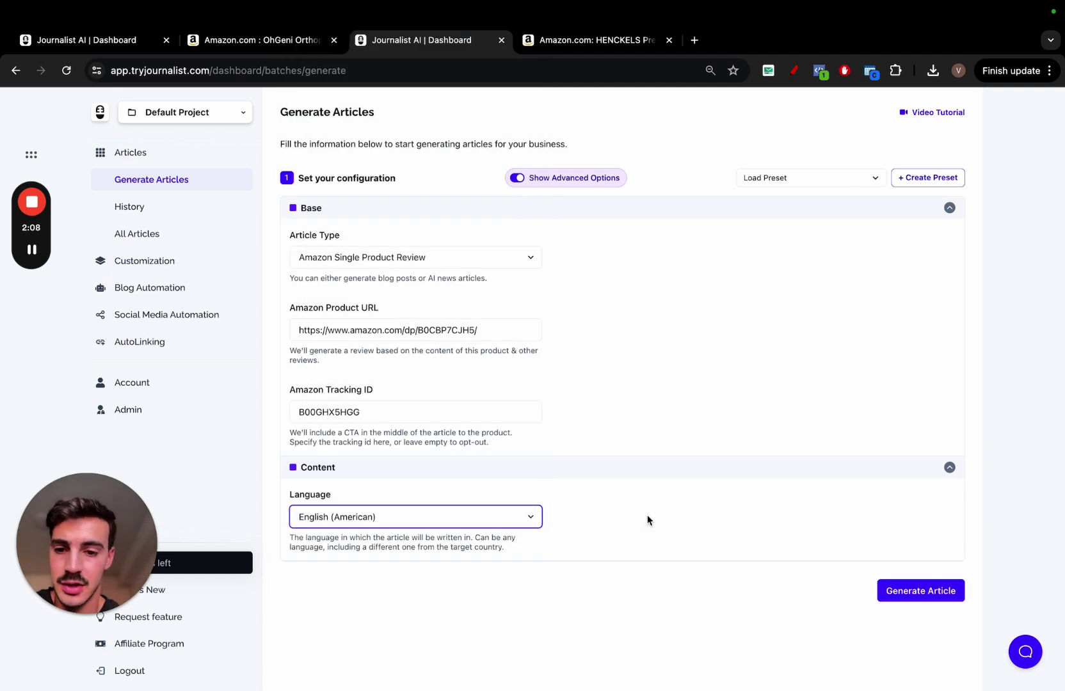
pyautogui.click(899, 593)
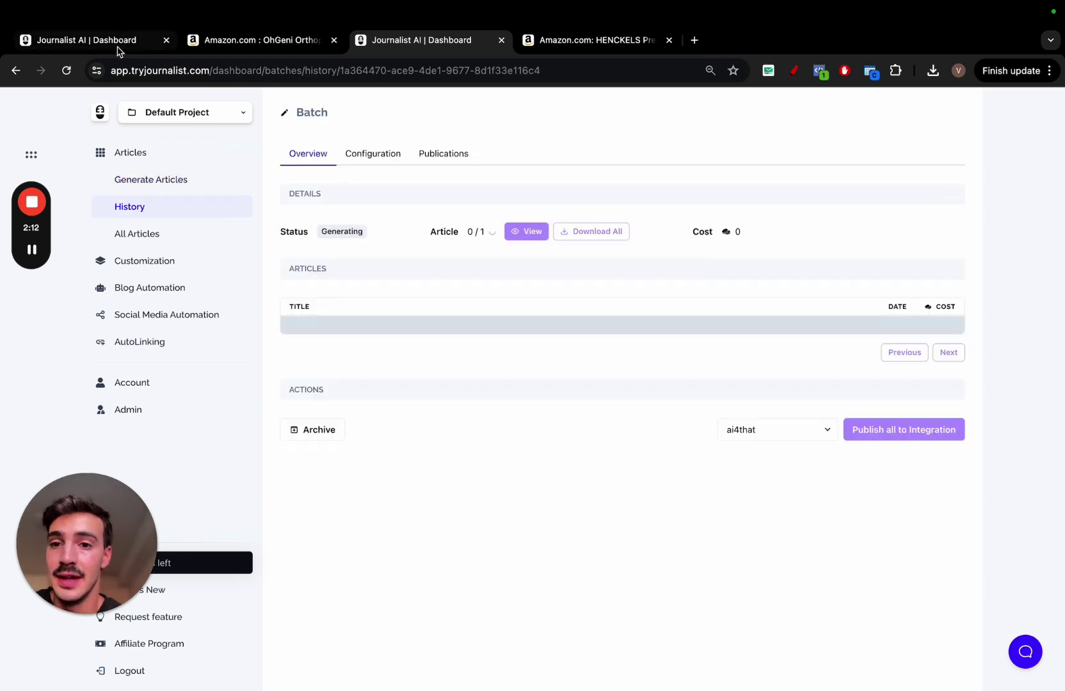
# Rearrange the browser tabs and close the one with the generating batch to return to the HENCKELS article
pyautogui.moveTo(119, 44); pyautogui.dragTo(399, 43)
pyautogui.click(301, 44)
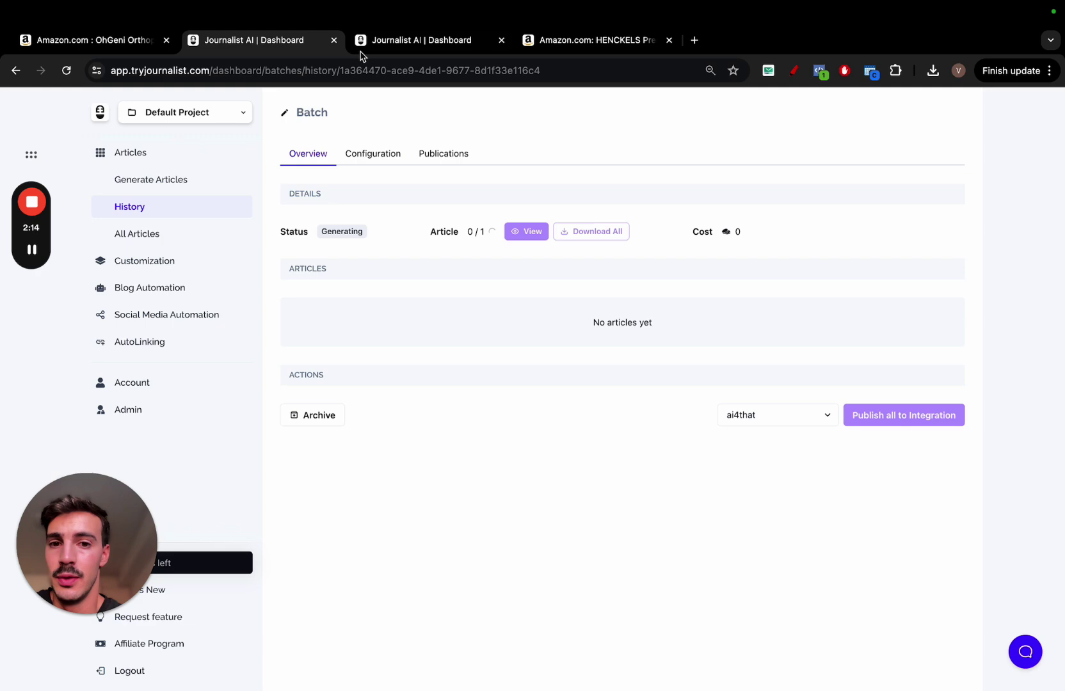
pyautogui.click(334, 40)
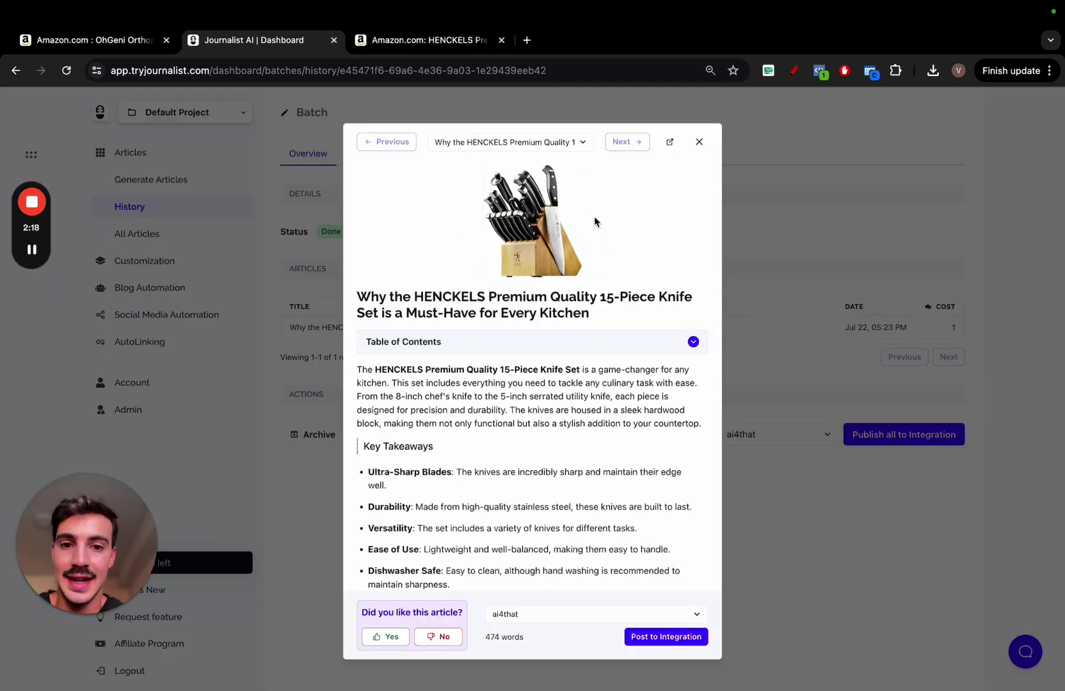
# Examine the HENCKELS article's table of contents, introduction and key takeaways
pyautogui.click(581, 351)
pyautogui.click(579, 346)
pyautogui.scroll(-4, 512, 281)
pyautogui.moveTo(375, 235); pyautogui.dragTo(507, 276)
pyautogui.scroll(-1, 508, 281)
pyautogui.scroll(2, 507, 282)
pyautogui.scroll(-1, 508, 282)
pyautogui.click(450, 256)
pyautogui.moveTo(377, 320); pyautogui.dragTo(561, 454)
# Read the article's remaining sections through the conclusion and meta description, and return to its beginning
pyautogui.scroll(-8, 561, 455)
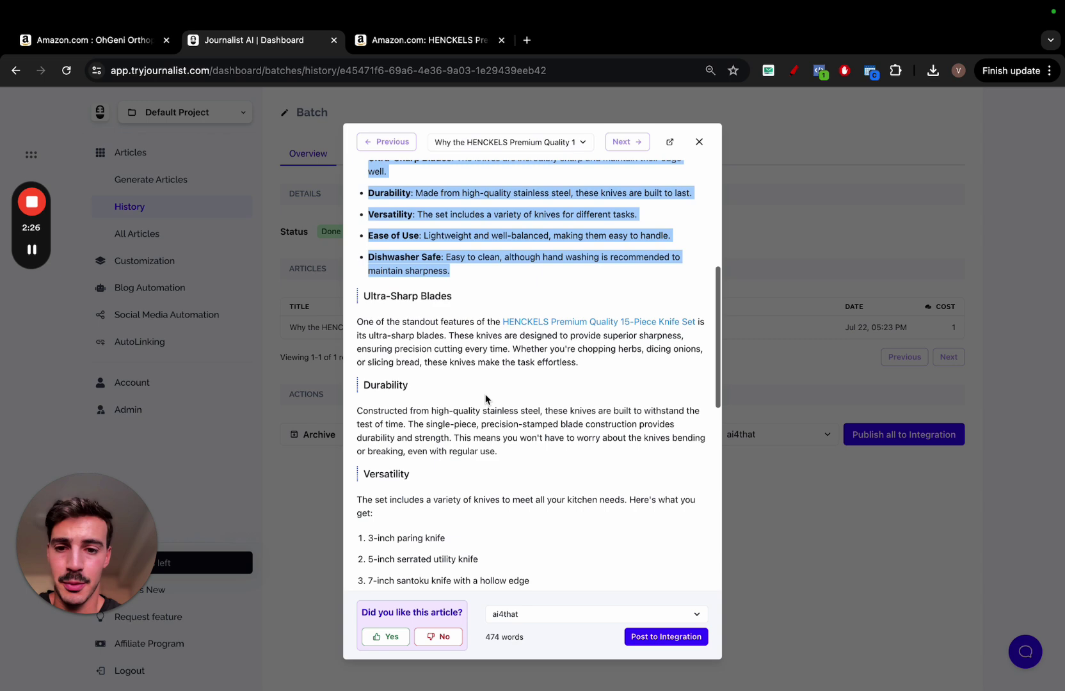
pyautogui.scroll(-3, 428, 288)
pyautogui.scroll(-10, 405, 219)
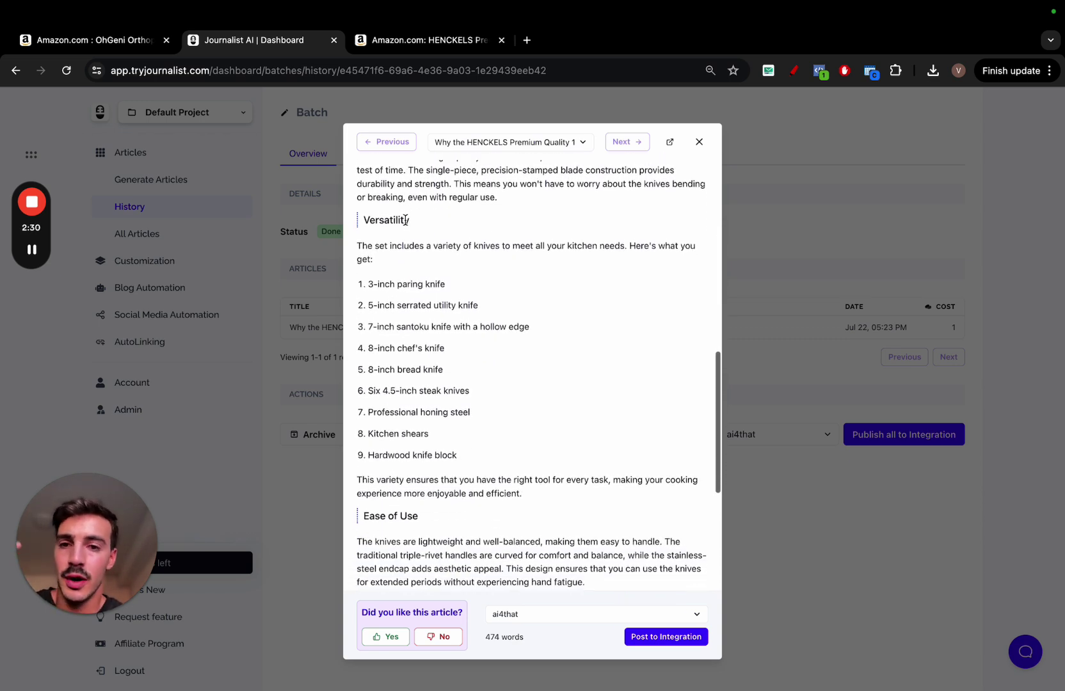
pyautogui.scroll(-2, 405, 220)
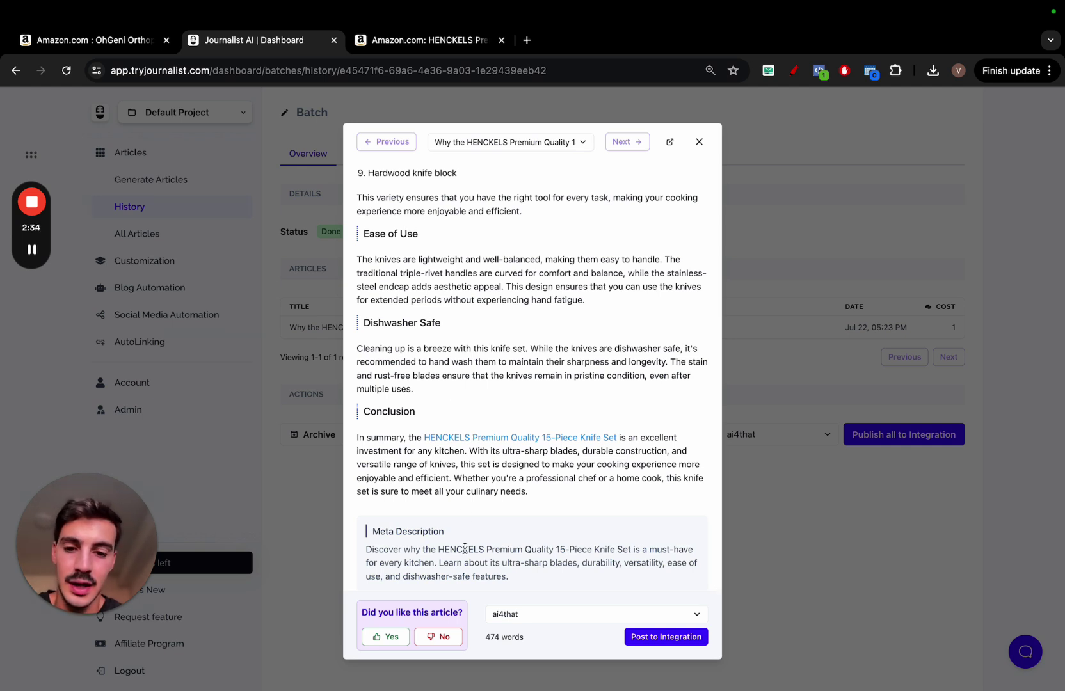
pyautogui.moveTo(377, 543); pyautogui.dragTo(512, 577)
pyautogui.click(522, 512)
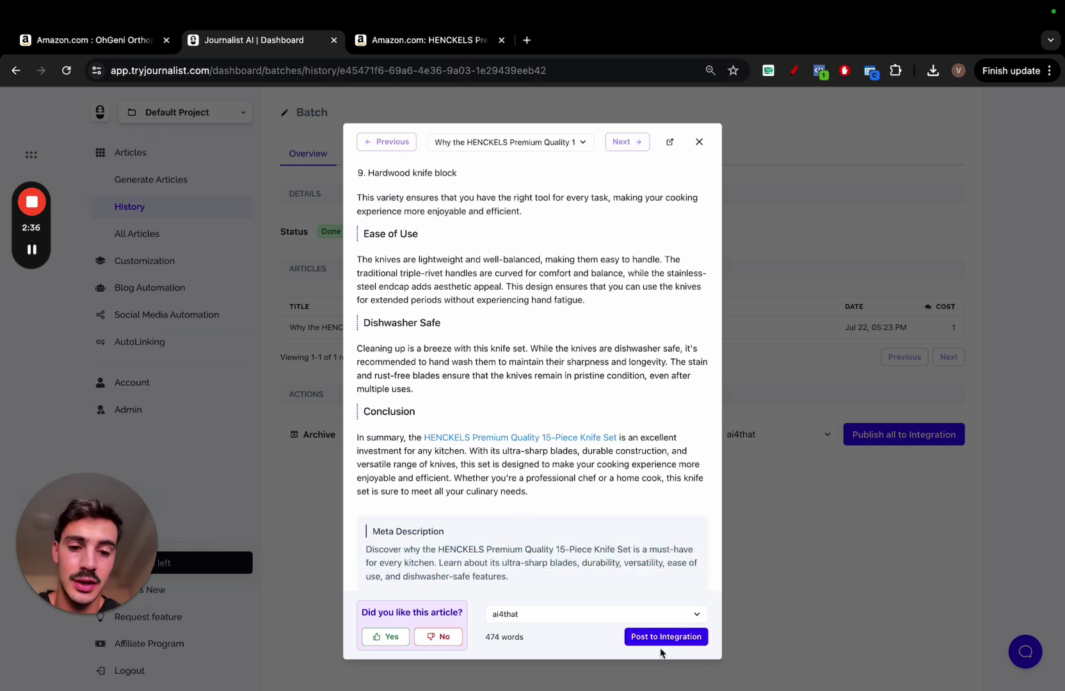
pyautogui.scroll(20, 666, 384)
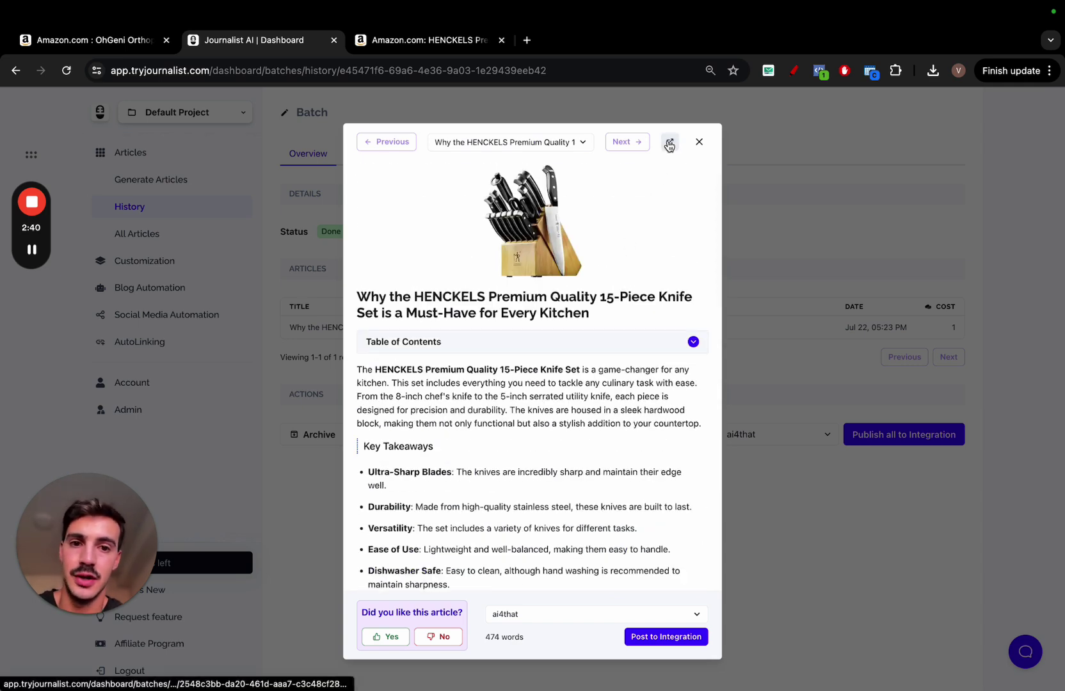
# Create an editable revision of the HENCKELS article and replace its introduction paragraph with an AI re-write
pyautogui.click(668, 143)
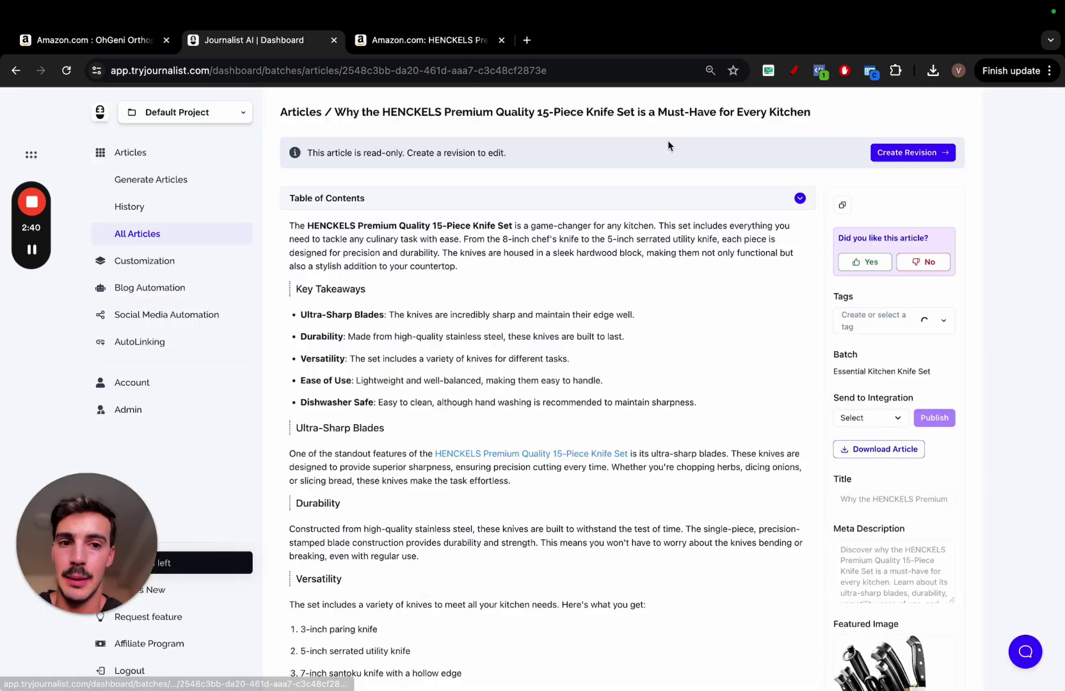
pyautogui.click(884, 154)
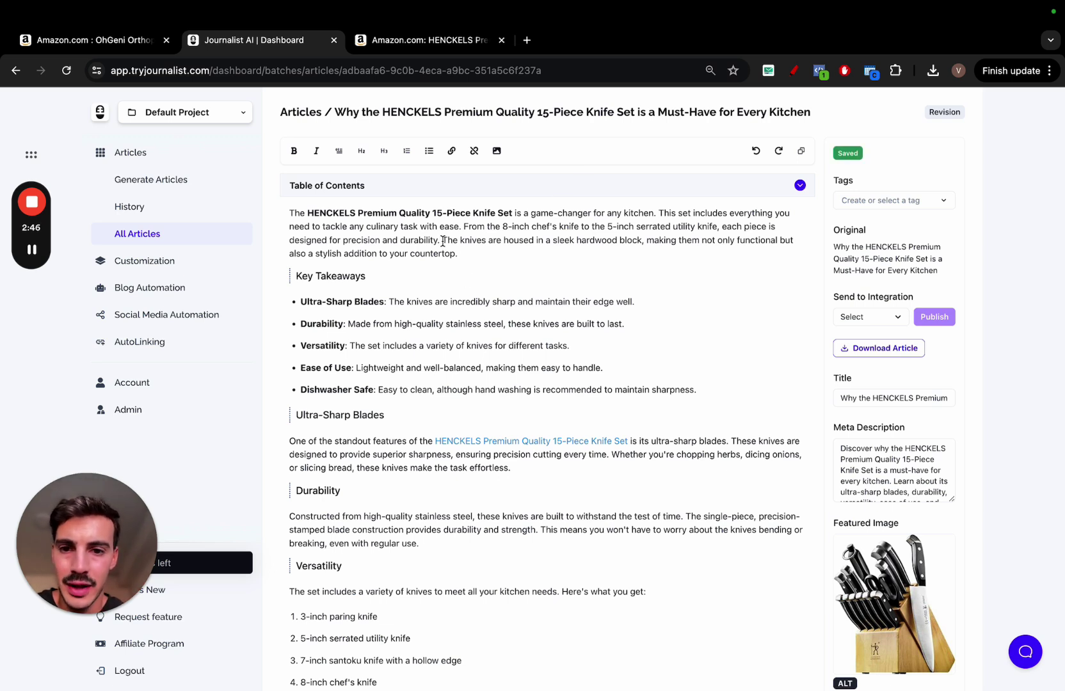
pyautogui.moveTo(458, 252); pyautogui.dragTo(290, 214)
pyautogui.click(382, 191)
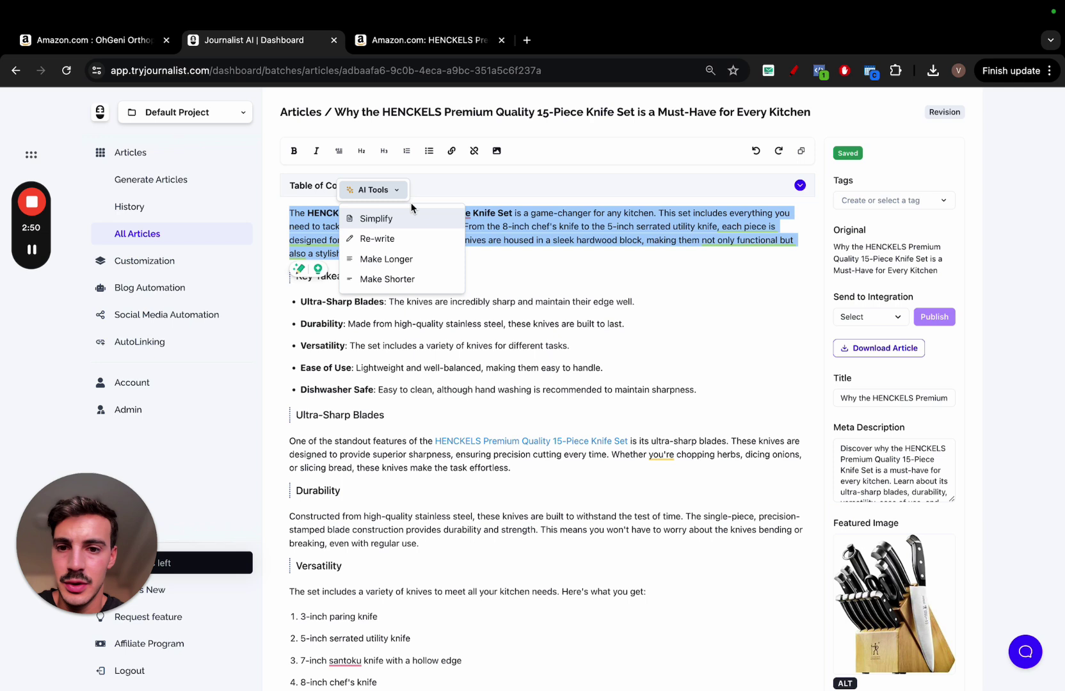
pyautogui.click(403, 236)
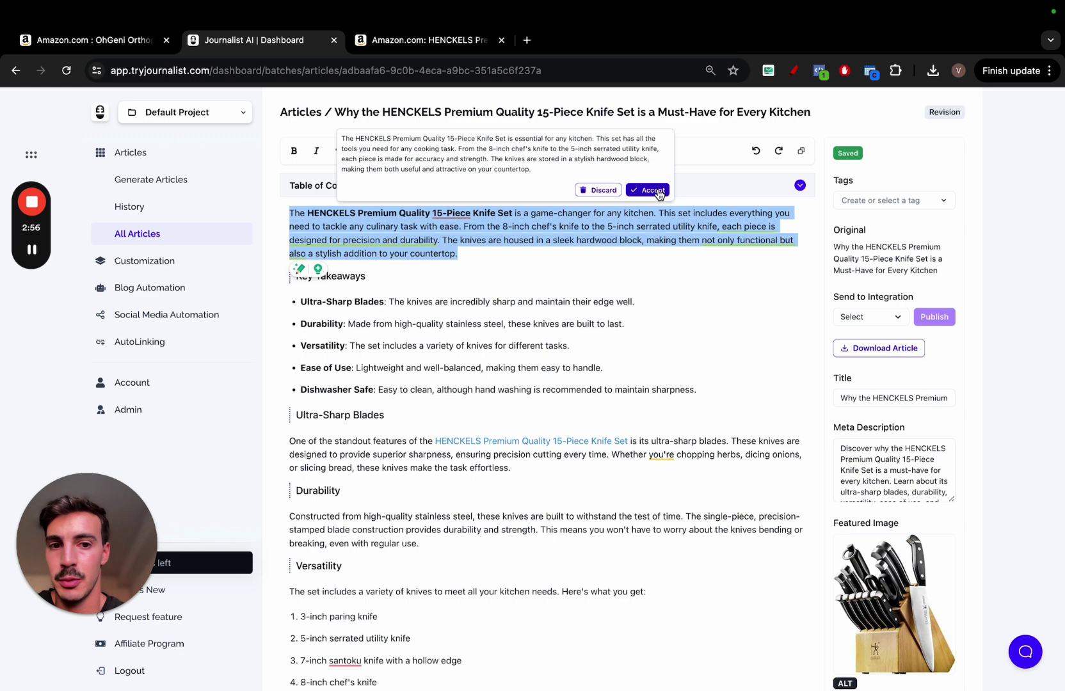
pyautogui.click(653, 190)
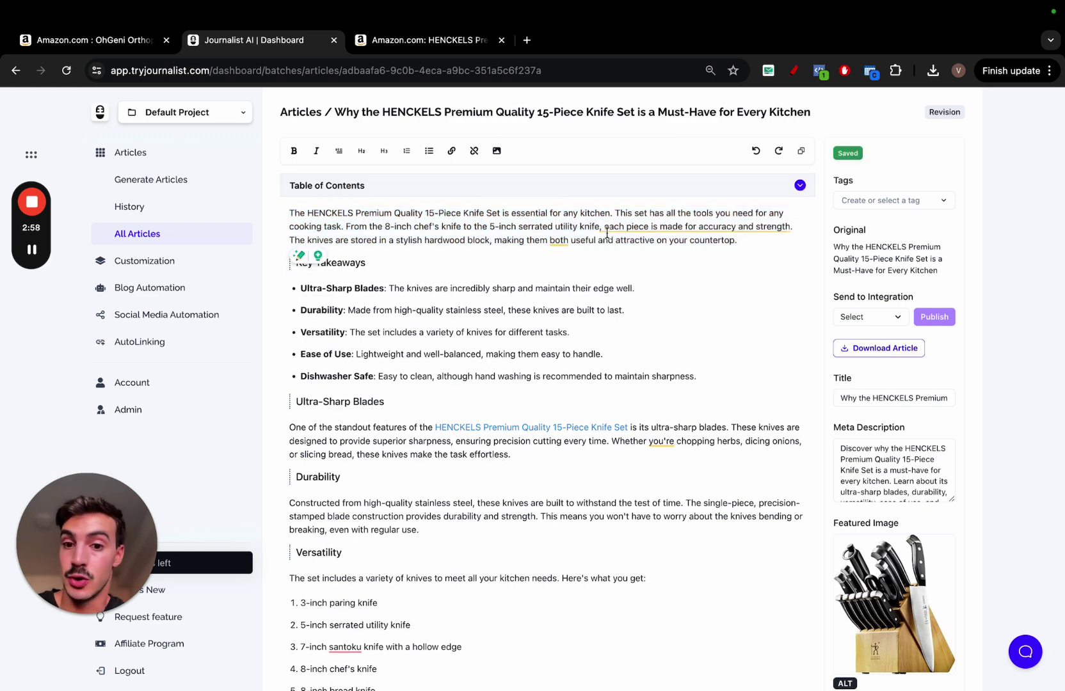
# Lengthen the Durability section's closing sentence about knives bending or breaking with AI, and accept the suggestion
pyautogui.scroll(-5, 549, 323)
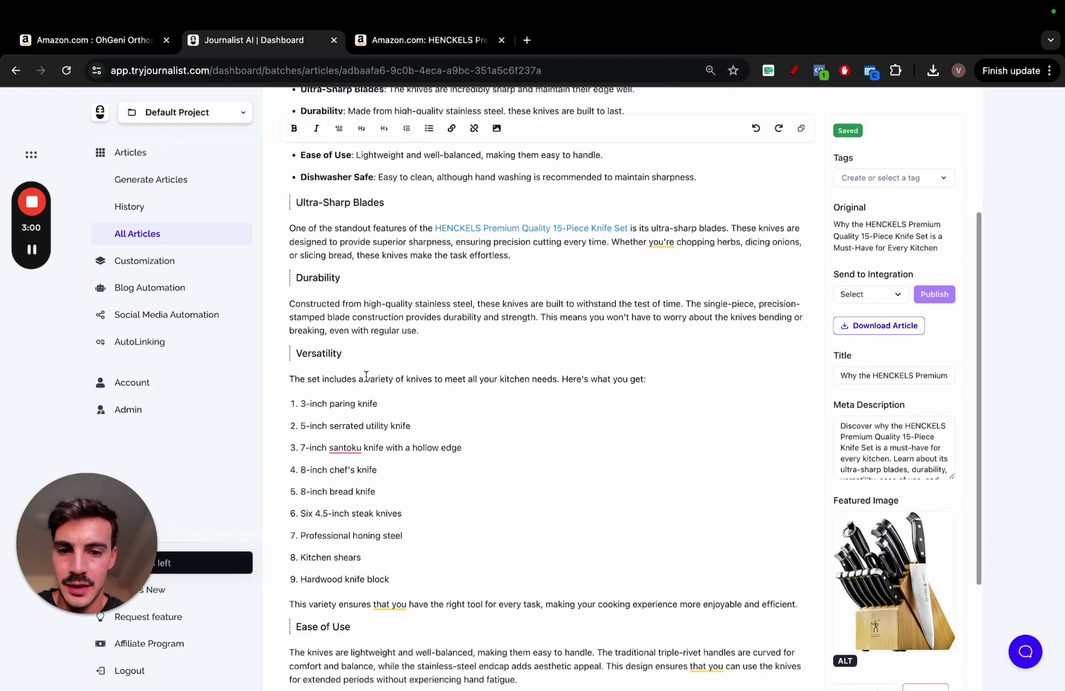
pyautogui.tripleClick(366, 375)
pyautogui.click(428, 339)
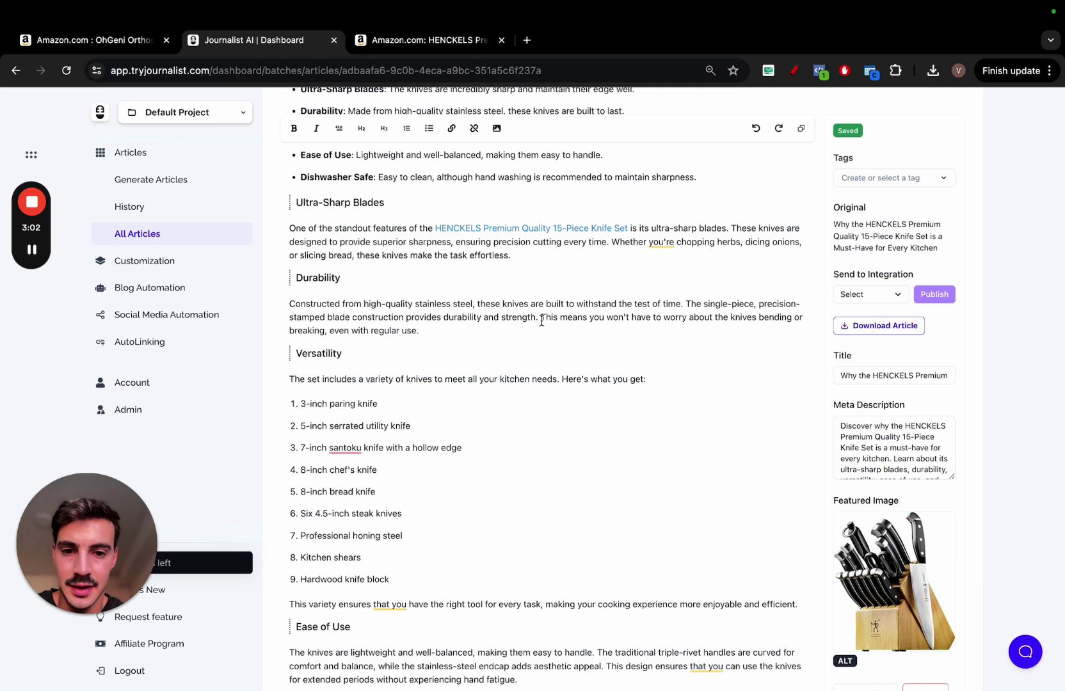
pyautogui.moveTo(542, 320); pyautogui.dragTo(540, 331)
pyautogui.click(483, 295)
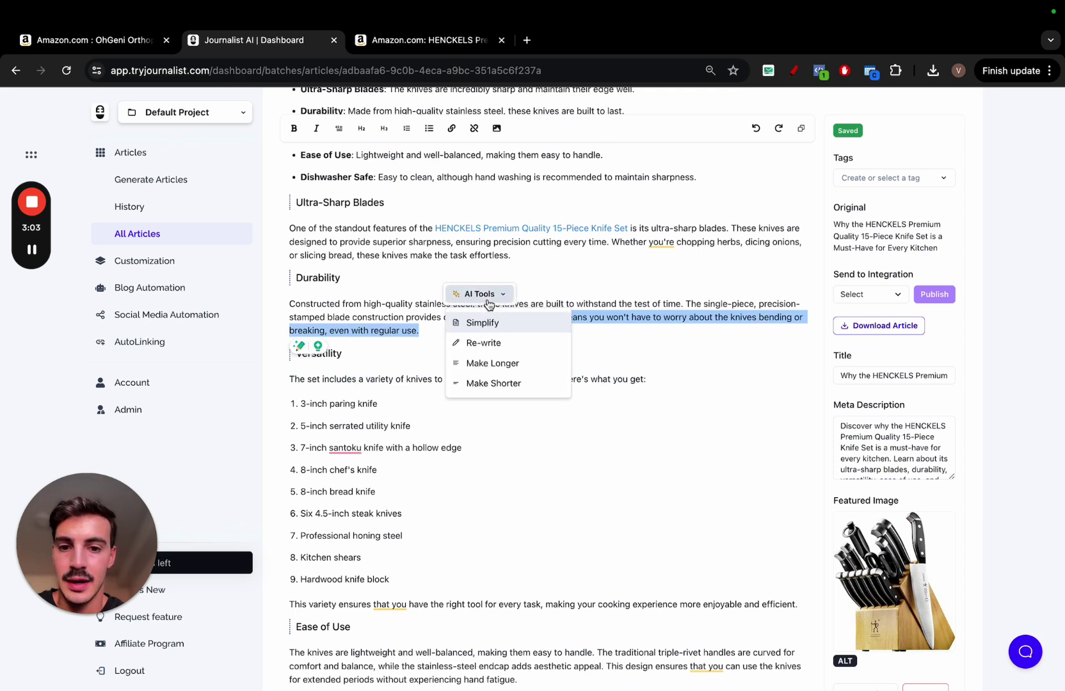
pyautogui.click(525, 364)
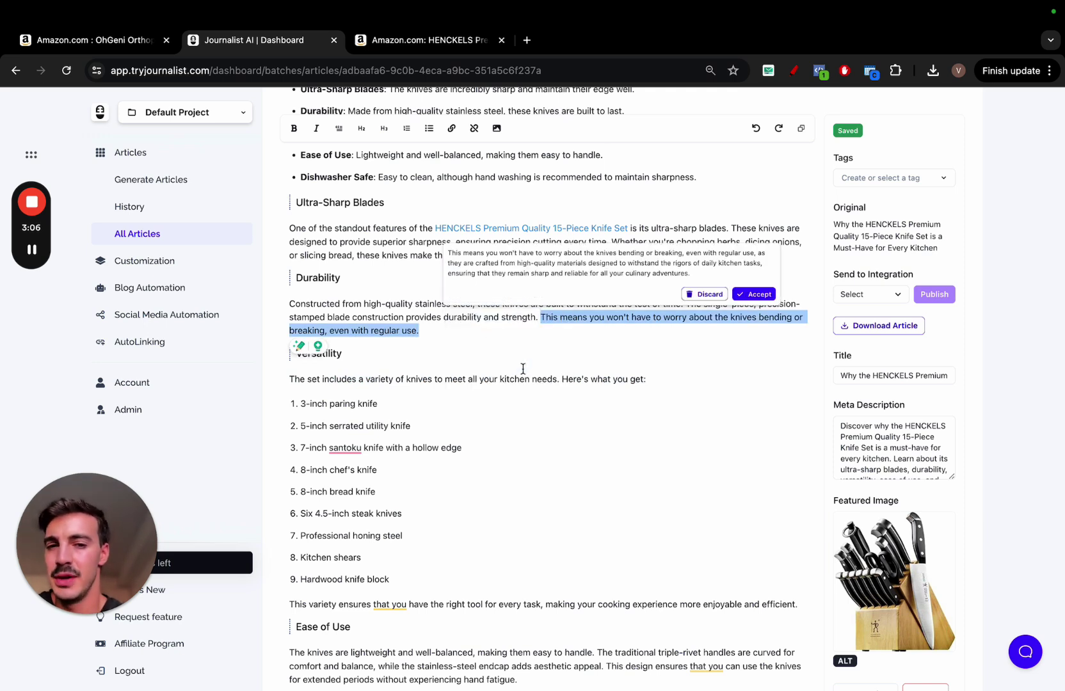
pyautogui.click(754, 293)
pyautogui.click(650, 282)
# Select the article text up to the introduction, examine the AI editing options for it, and dismiss them
pyautogui.scroll(-2, 565, 307)
pyautogui.moveTo(409, 369); pyautogui.dragTo(345, 138)
pyautogui.moveTo(389, 524); pyautogui.dragTo(300, 436)
pyautogui.moveTo(318, 211); pyautogui.dragTo(291, 213)
pyautogui.scroll(4, 318, 211)
pyautogui.click(301, 189)
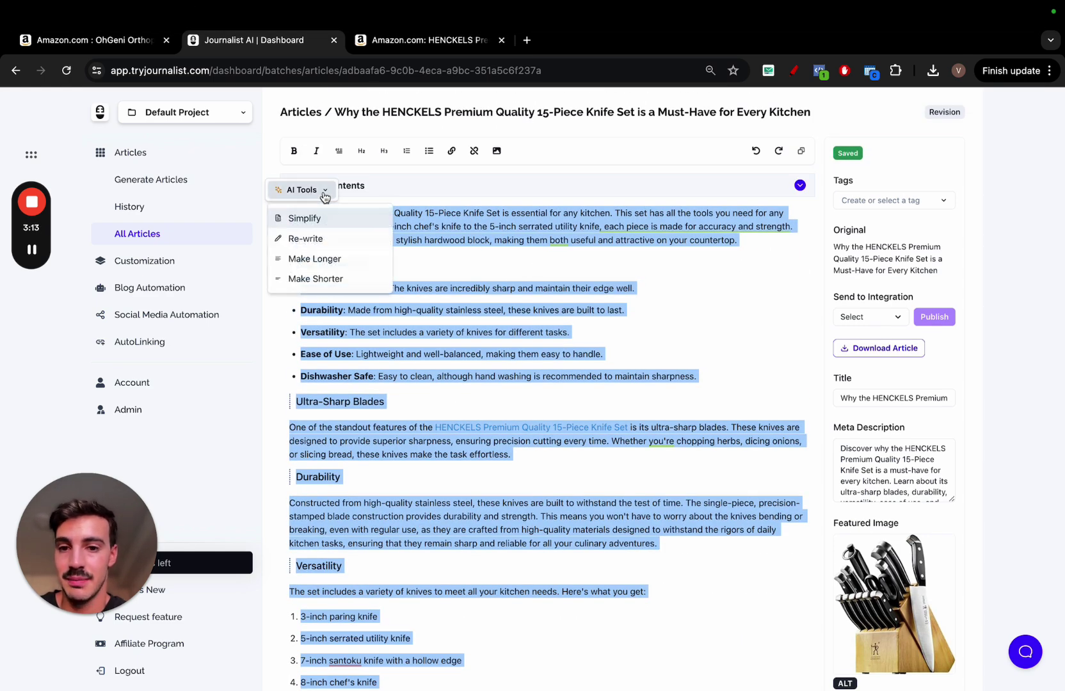
pyautogui.click(486, 283)
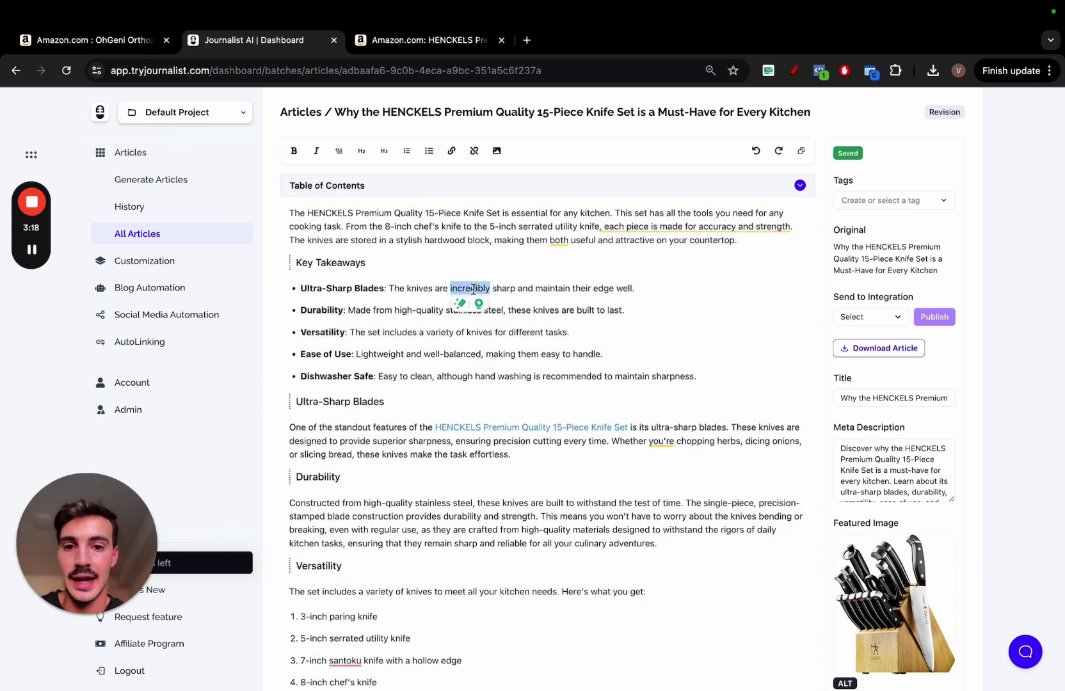
# Link the whole Ultra-Sharp Blades key takeaway to the placeholder address "sdfsd"
pyautogui.doubleClick(474, 289)
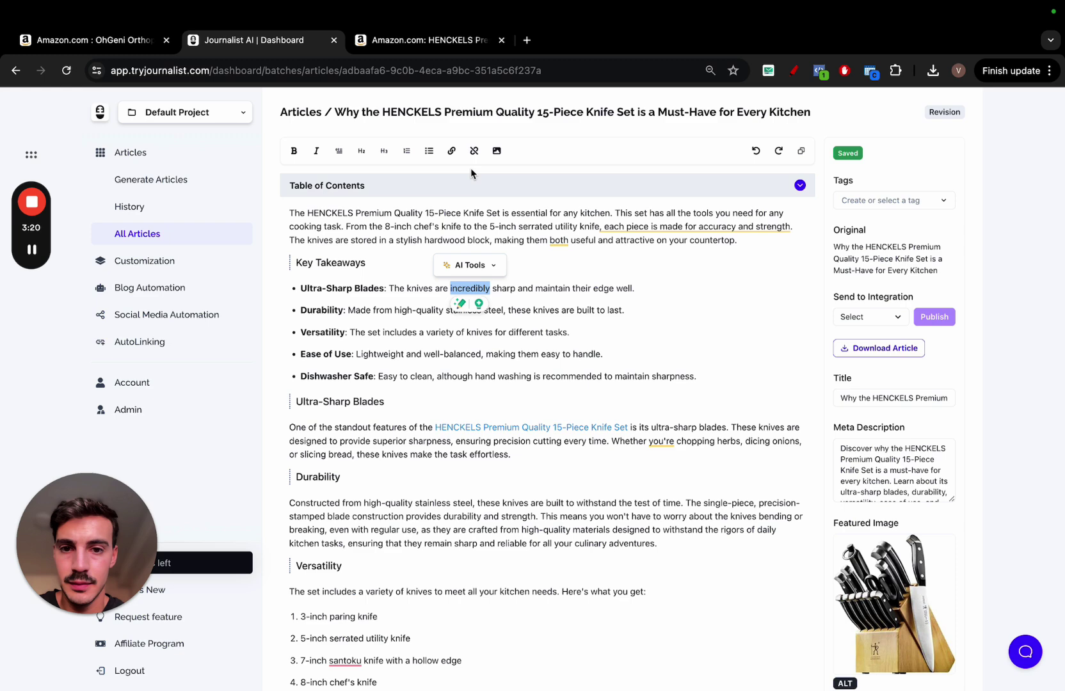
pyautogui.click(515, 283)
pyautogui.tripleClick(515, 283)
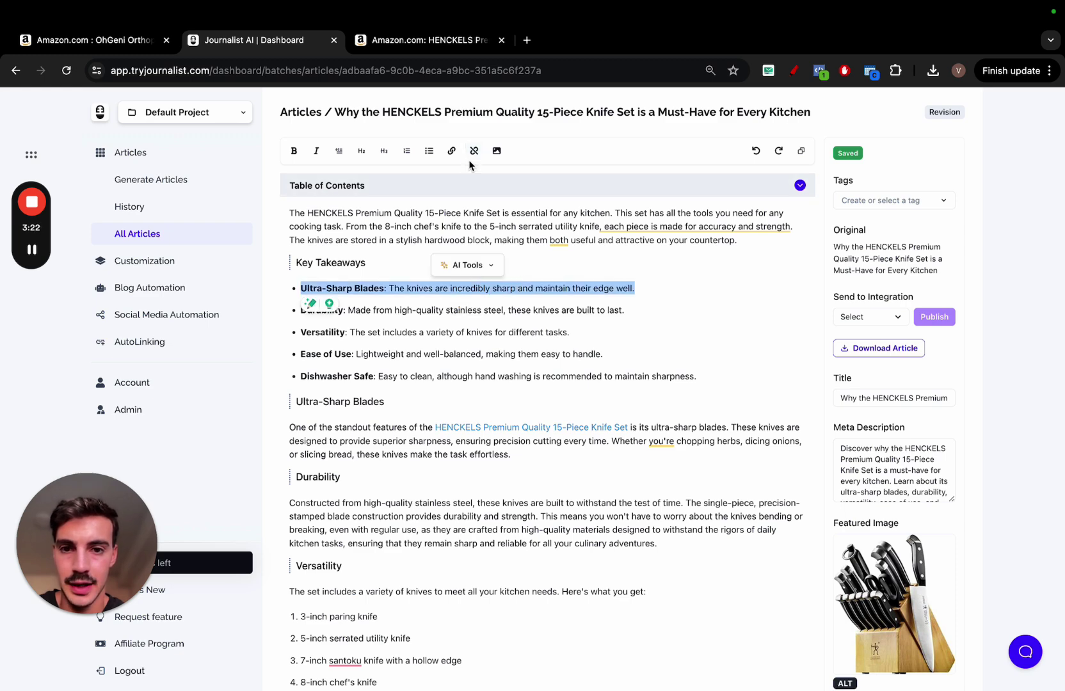
pyautogui.click(451, 152)
pyautogui.write('sdfsd')
pyautogui.click(647, 196)
# Add an empty paragraph below the introduction to bring up an AI text suggestion
pyautogui.click(742, 242)
pyautogui.press('Return')
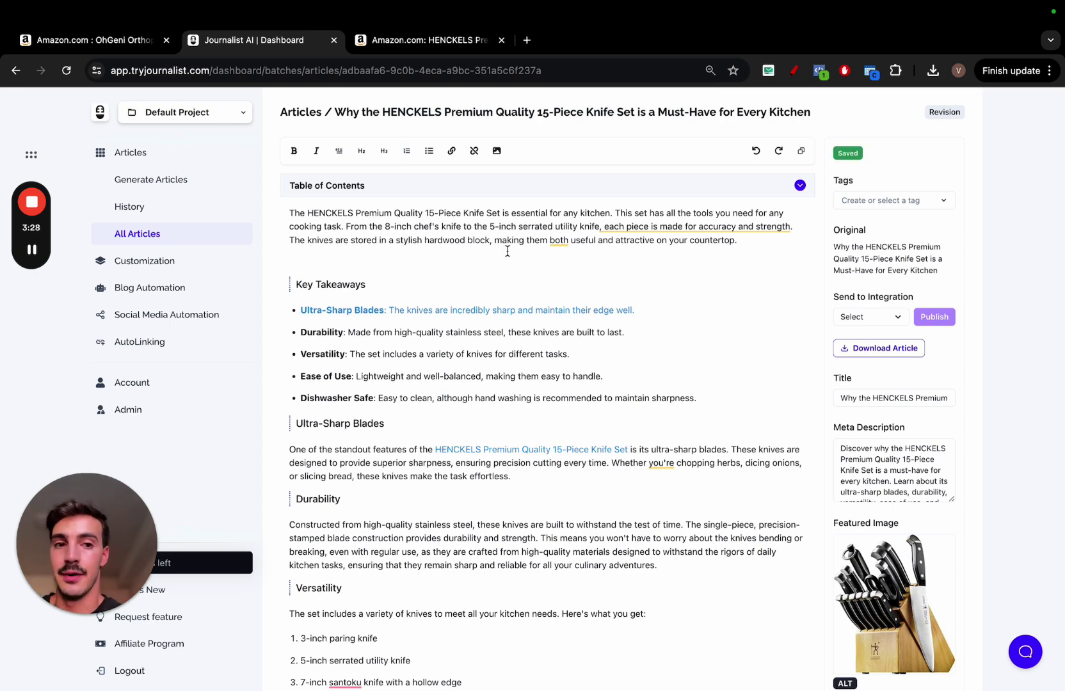
pyautogui.scroll(-3, 301, 251)
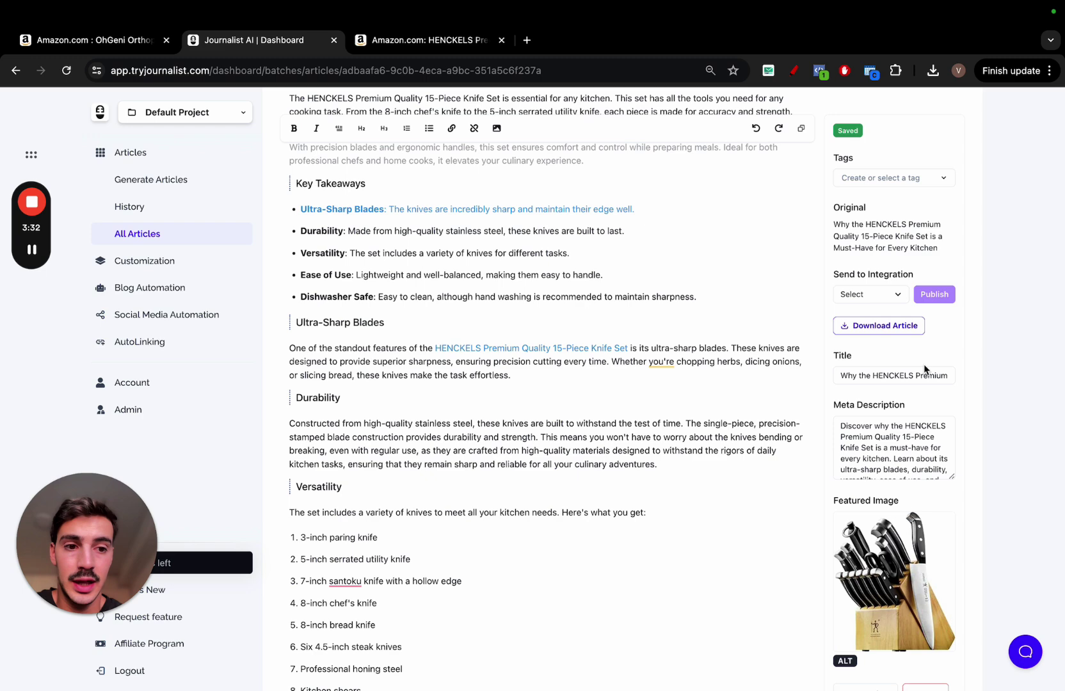
# Check the article's integration choices for publishing, and start creating a new blog integration
pyautogui.click(903, 296)
pyautogui.click(979, 270)
pyautogui.click(161, 287)
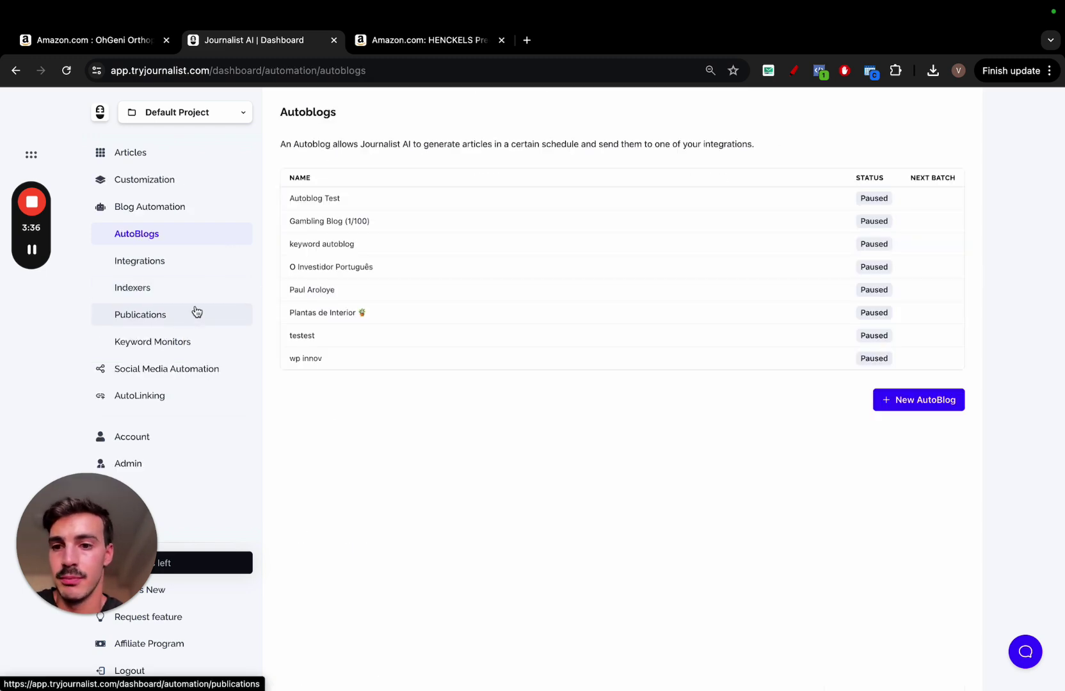
pyautogui.click(185, 271)
pyautogui.click(915, 558)
# Look through the Wordpress.com, Shopify, Ghost, Wix, Webflow, Blogger and Squarespace integration types
pyautogui.click(393, 227)
pyautogui.click(475, 227)
pyautogui.click(548, 231)
pyautogui.click(605, 234)
pyautogui.click(691, 227)
pyautogui.click(765, 227)
pyautogui.click(841, 228)
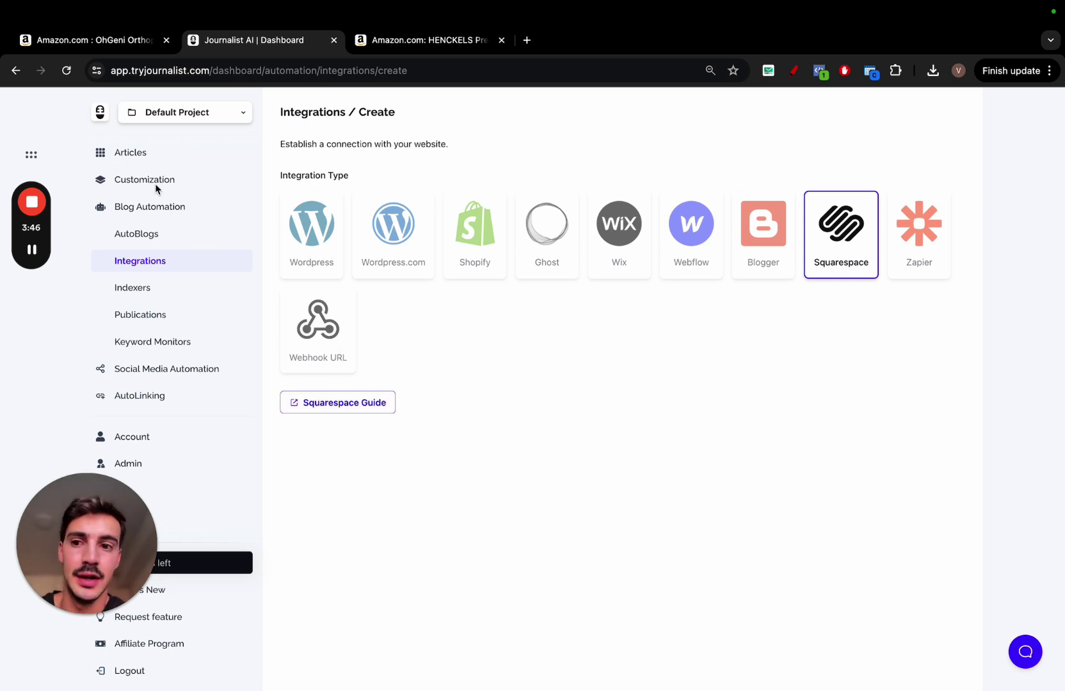
# Return to the article generation page, glance at the Amazon product tab, and check the support chat's contact options
pyautogui.click(147, 155)
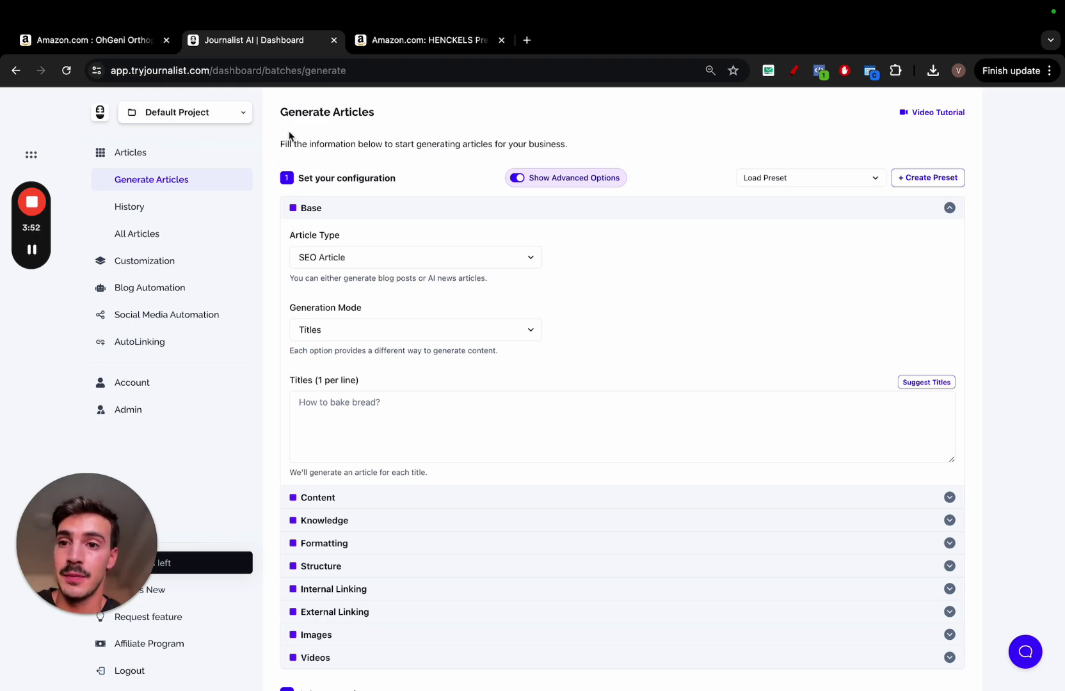
pyautogui.click(96, 41)
pyautogui.click(276, 35)
pyautogui.click(1025, 651)
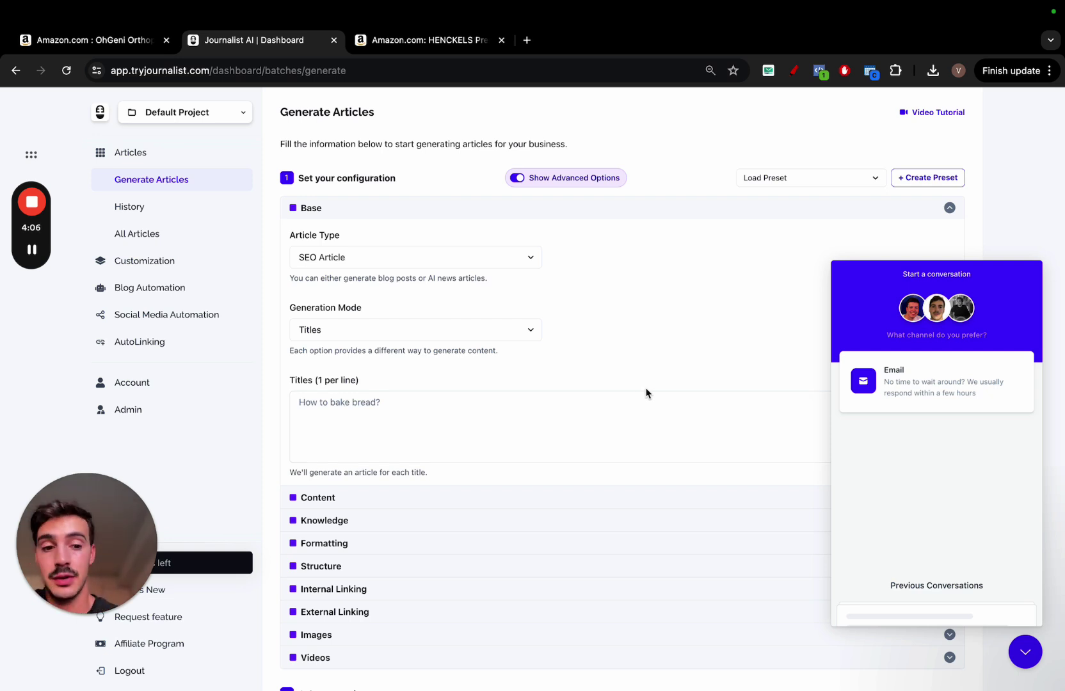
pyautogui.click(1025, 653)
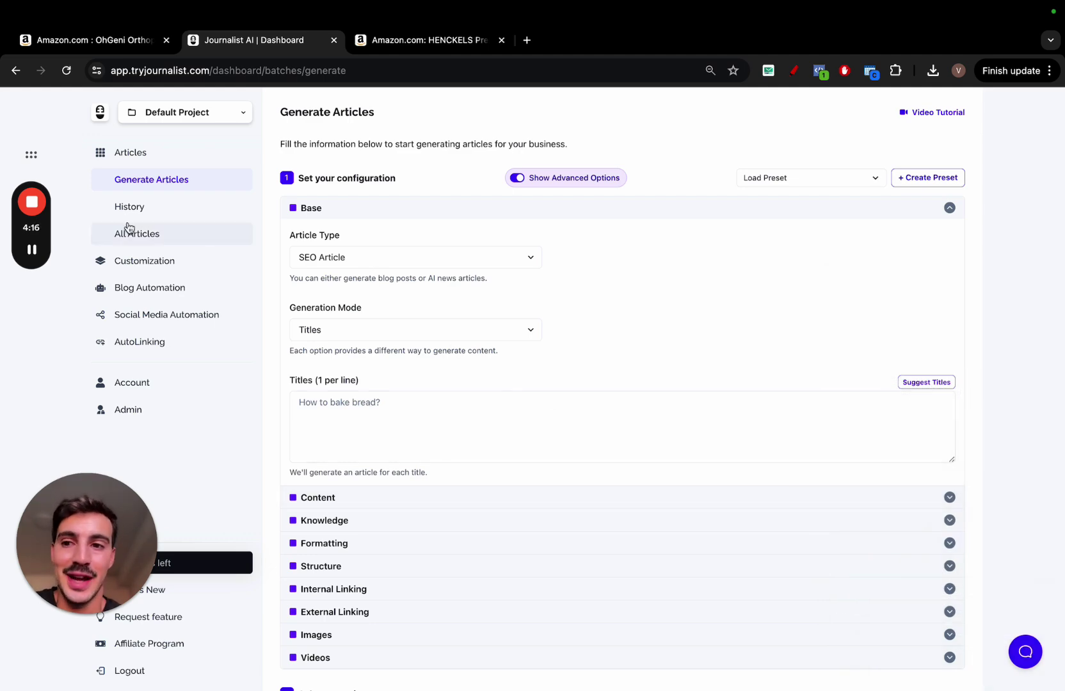